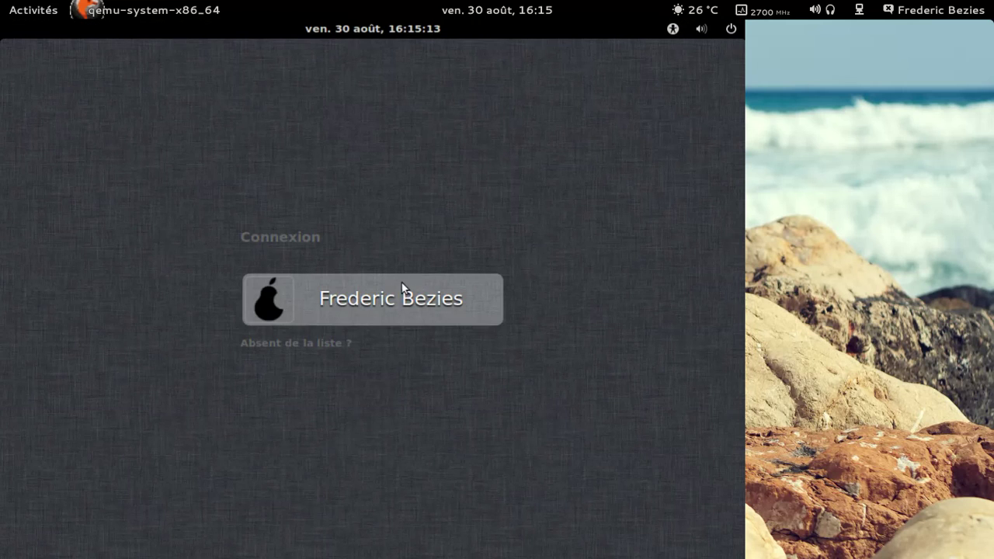
Log in to the listed user account with the account password, after viewing the available session types.
left_click(388, 305)
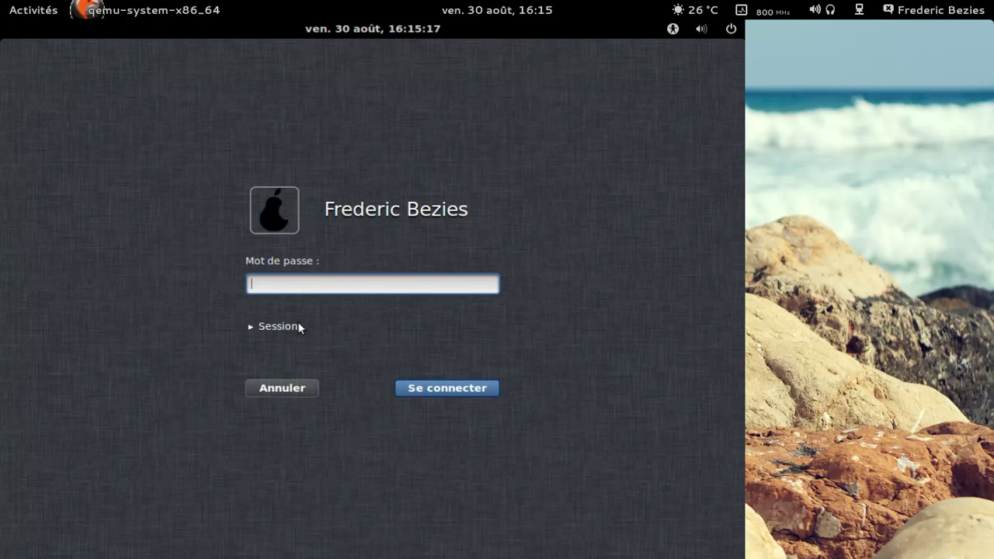
left_click(254, 326)
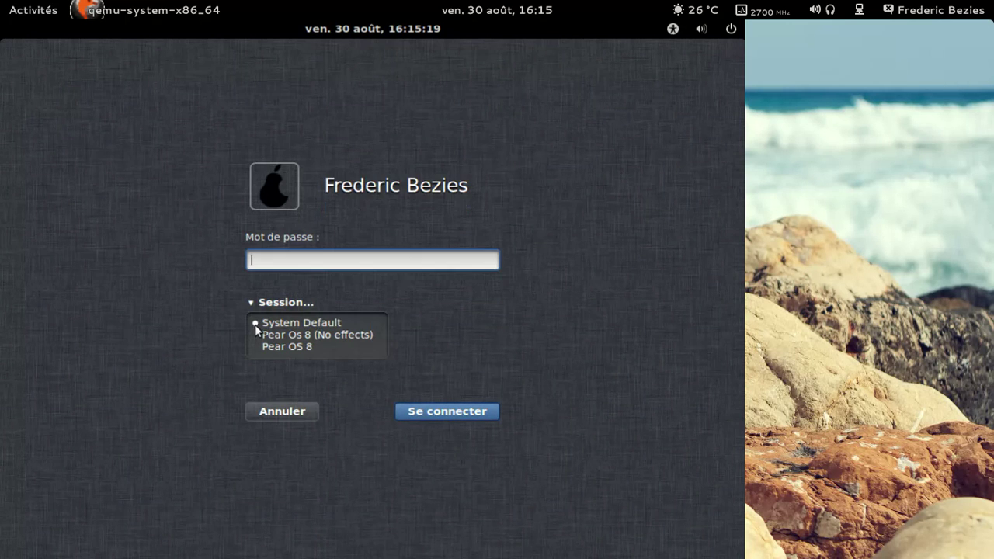
left_click(253, 302)
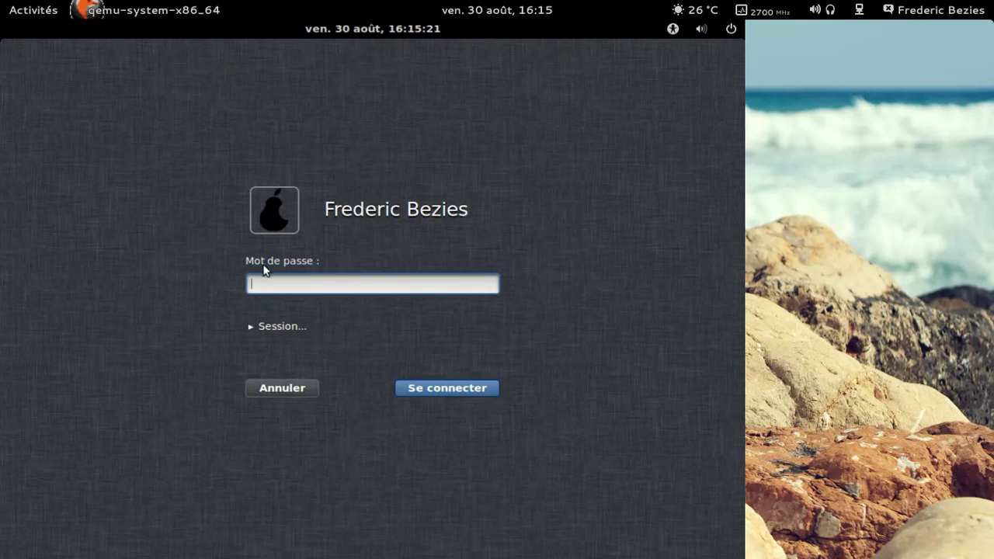
type("********")
key("Return")
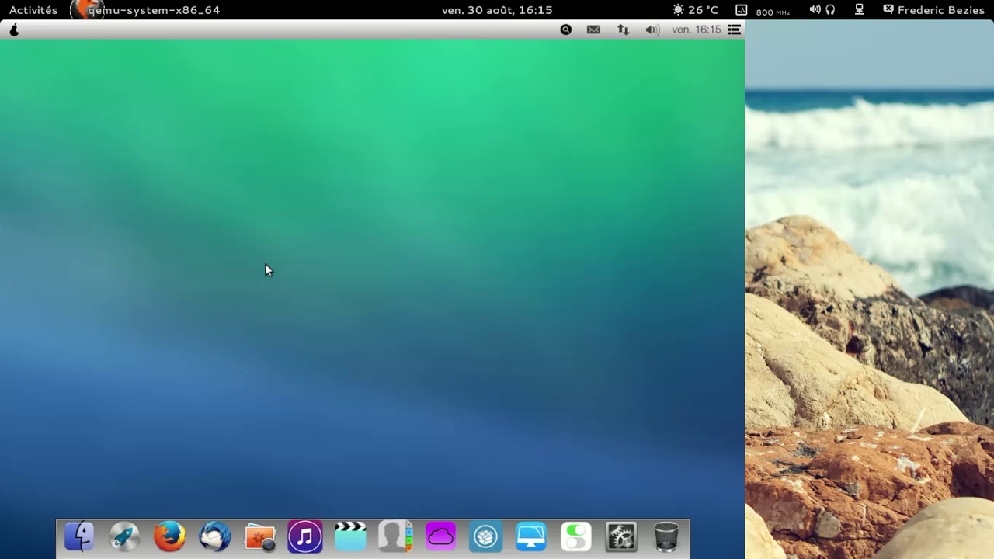
View the system summary and the overview of all system settings, and close the settings window.
left_click(14, 30)
left_click(33, 46)
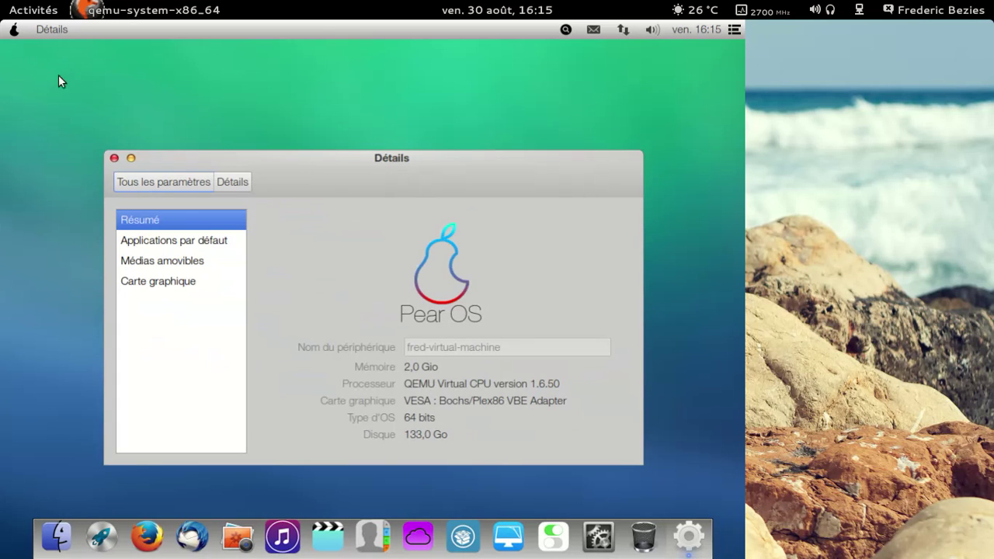
left_click(143, 180)
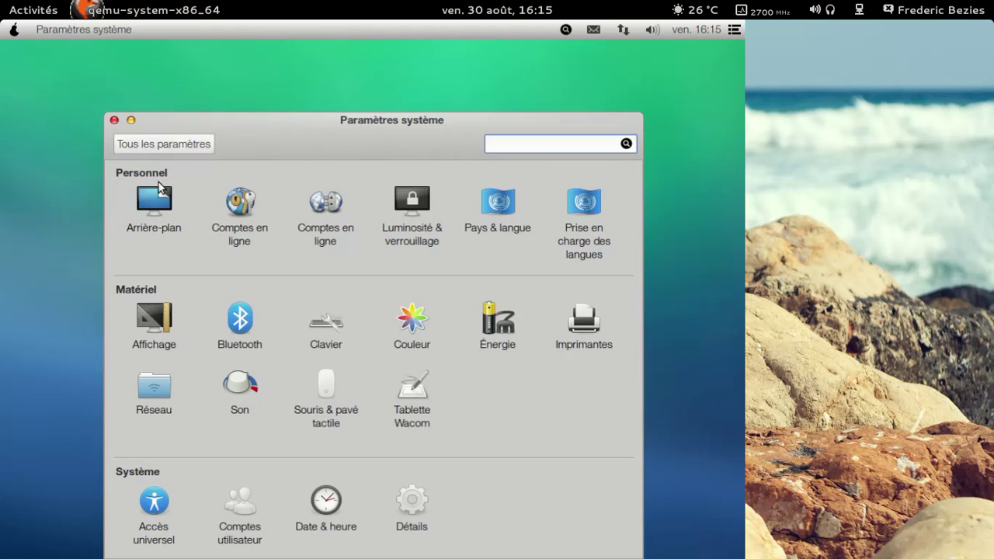
left_click_drag(329, 128, 340, 52)
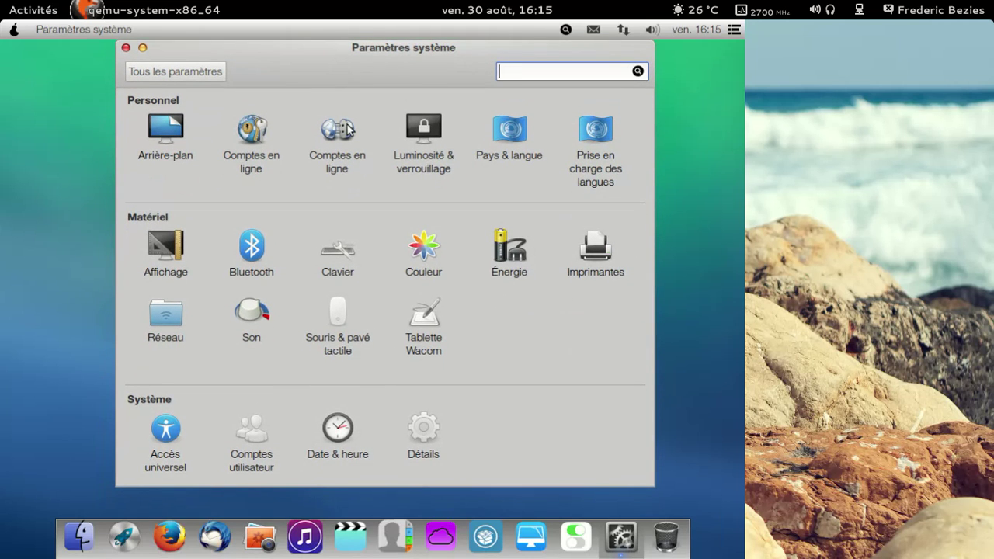
left_click(159, 71)
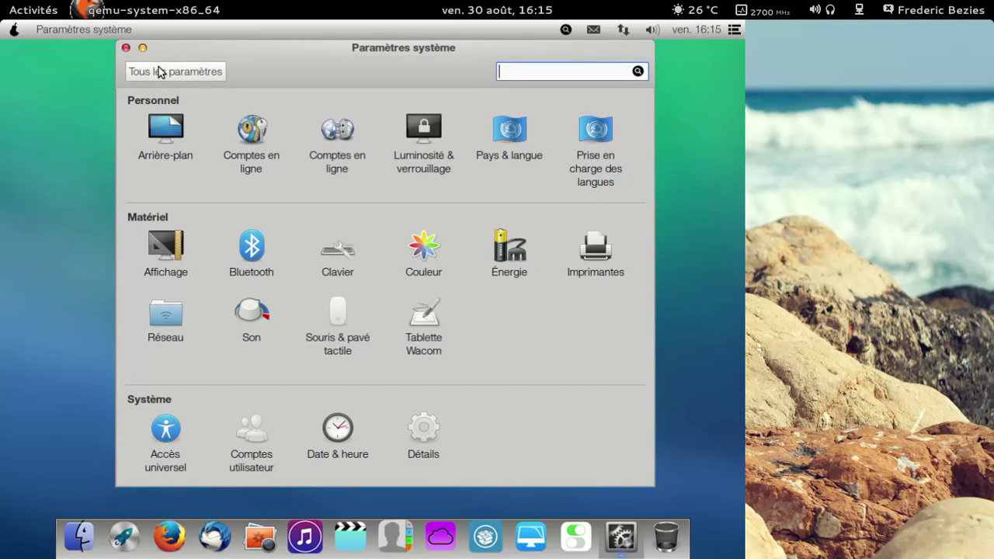
left_click(125, 47)
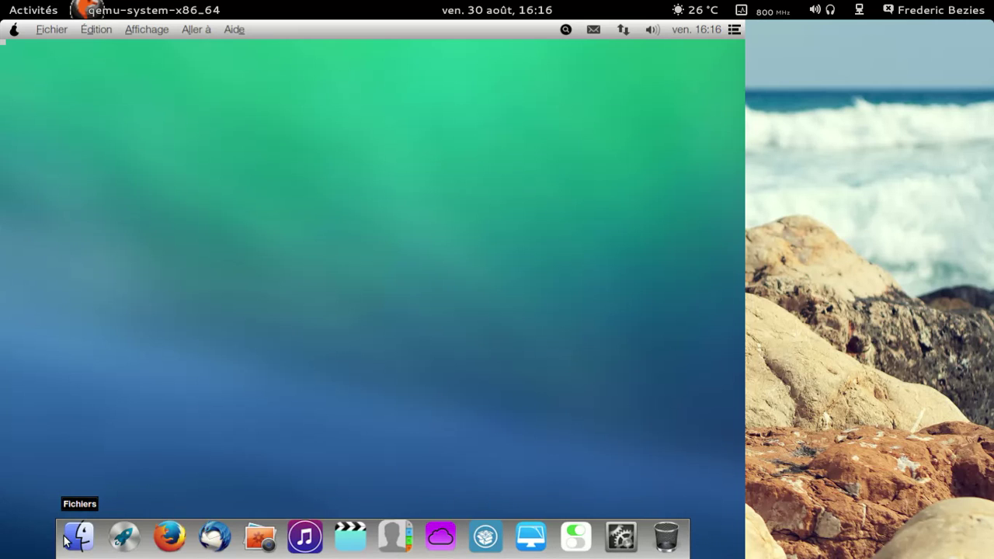
Look through both pages of the application launcher and try to start Pear System Info.
left_click(133, 537)
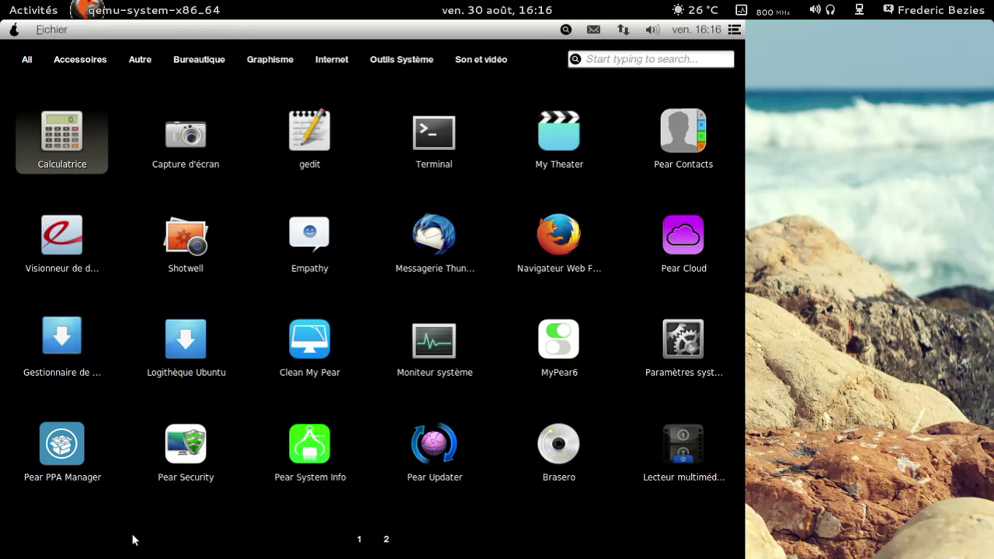
left_click(385, 540)
left_click(358, 541)
left_click(318, 477)
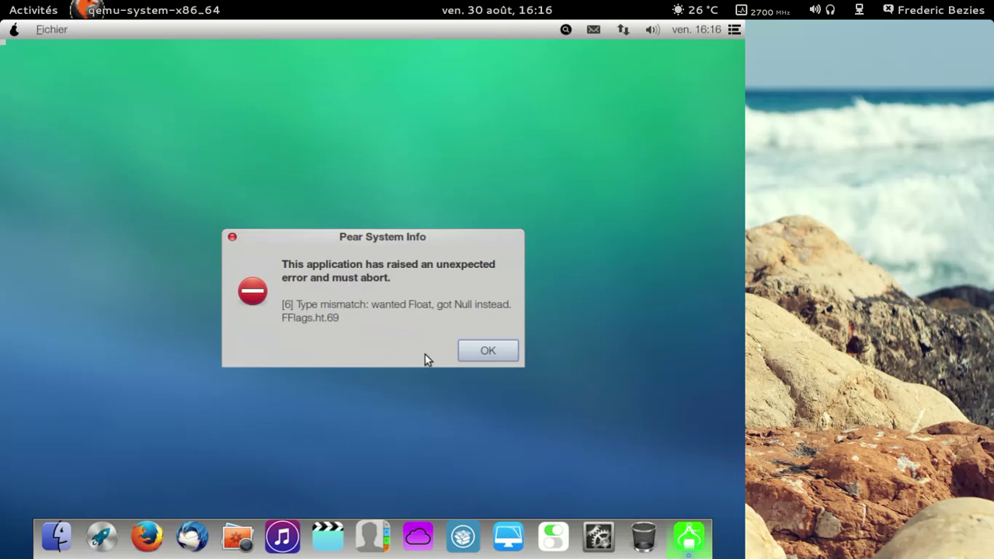
left_click(494, 350)
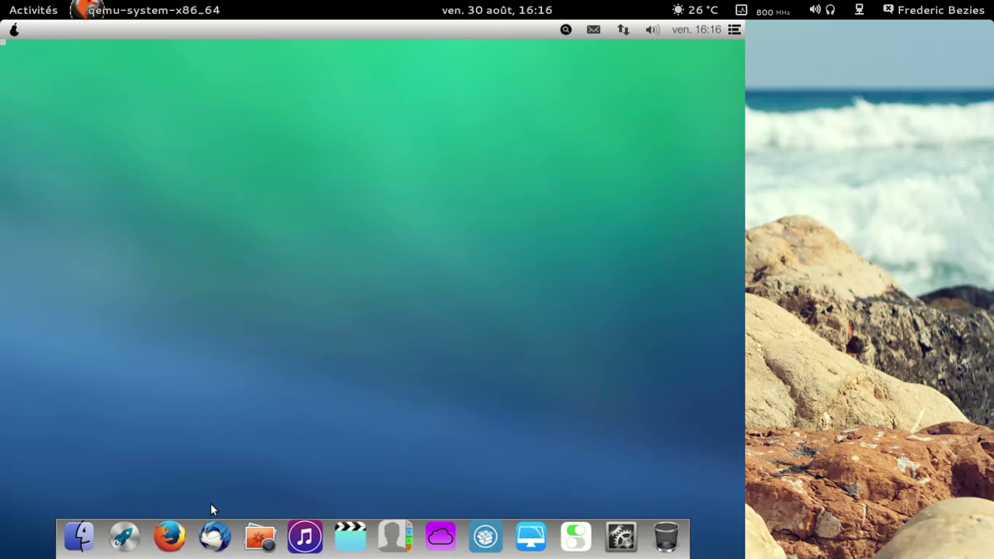
Try to start Pear Security from the application launcher.
left_click(124, 538)
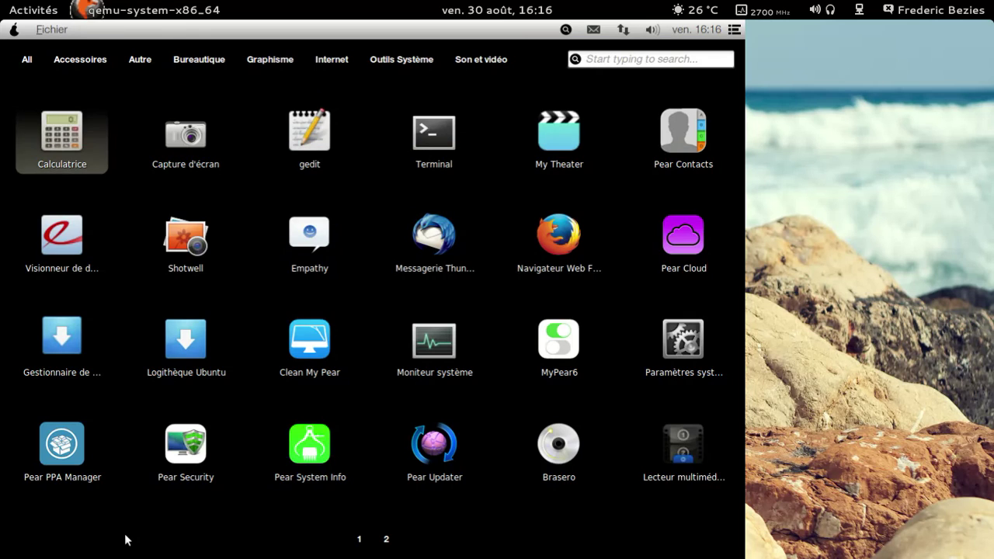
left_click(186, 459)
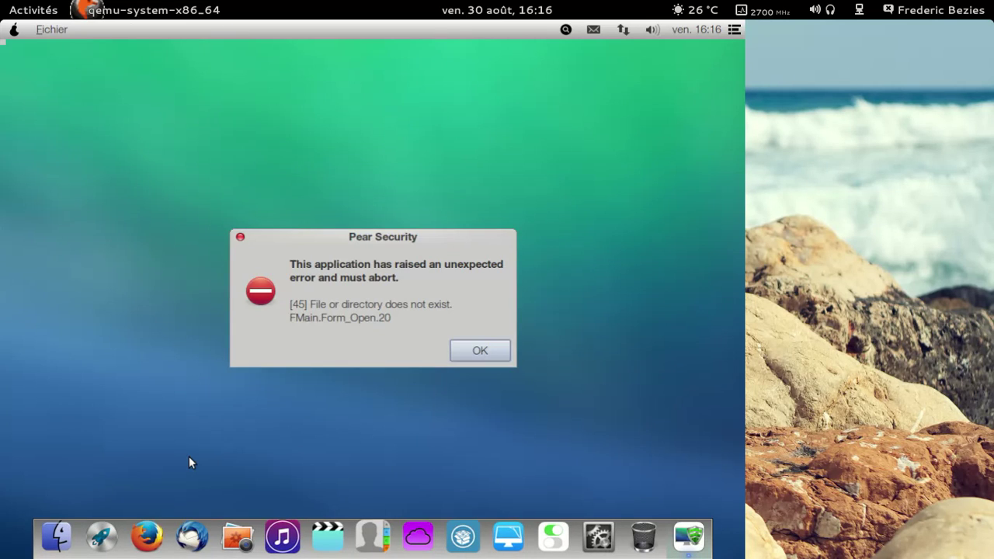
left_click(471, 353)
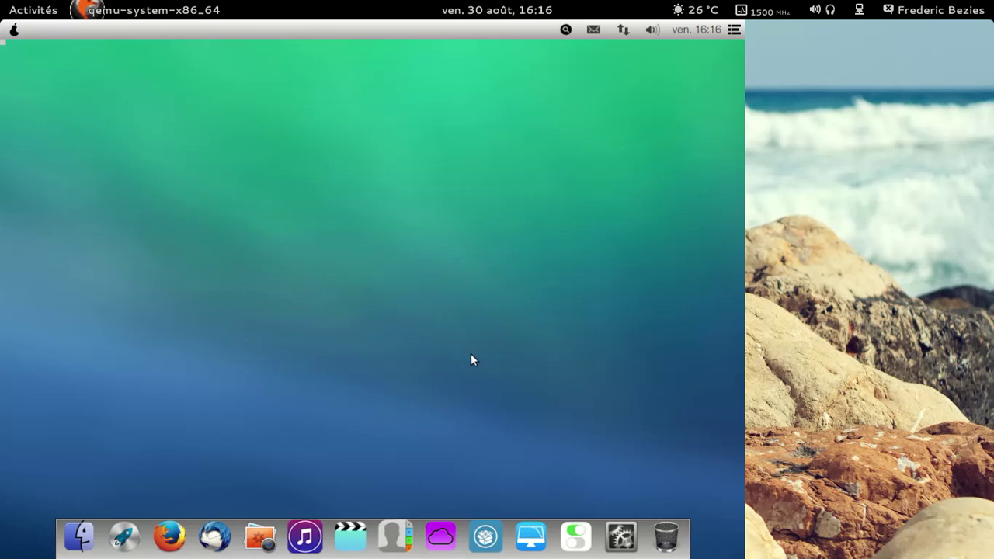
Launch My Theater from the application launcher and view its version information.
left_click(124, 536)
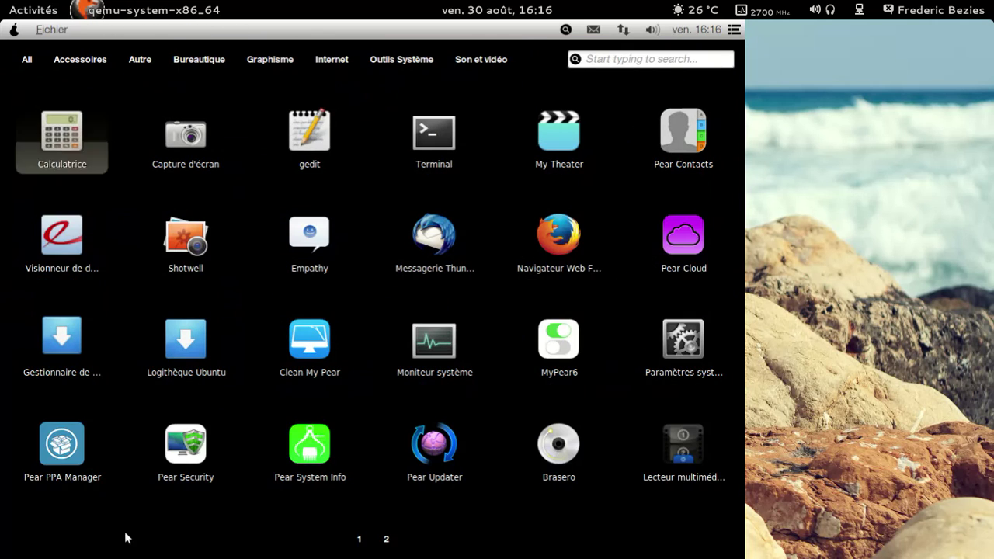
left_click(587, 152)
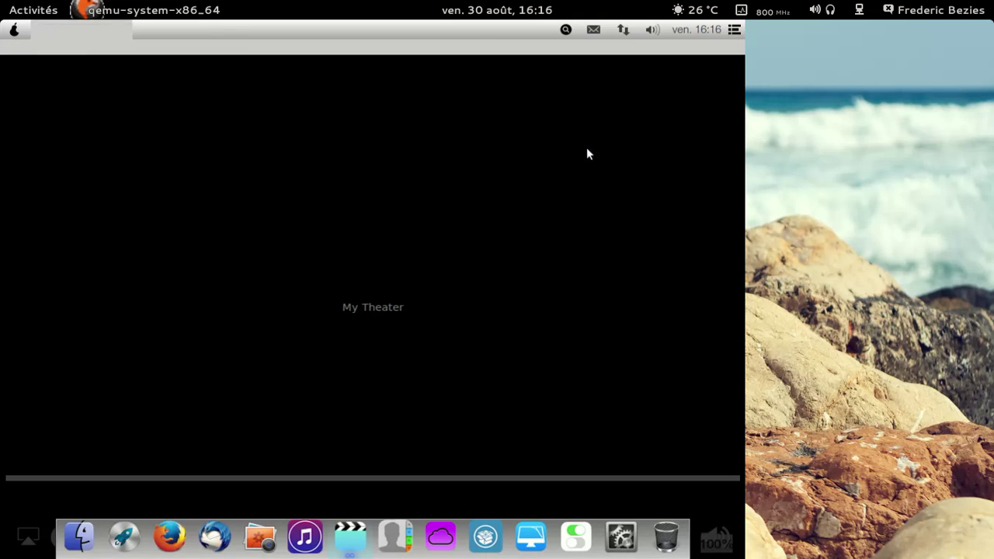
left_click(70, 30)
left_click(73, 45)
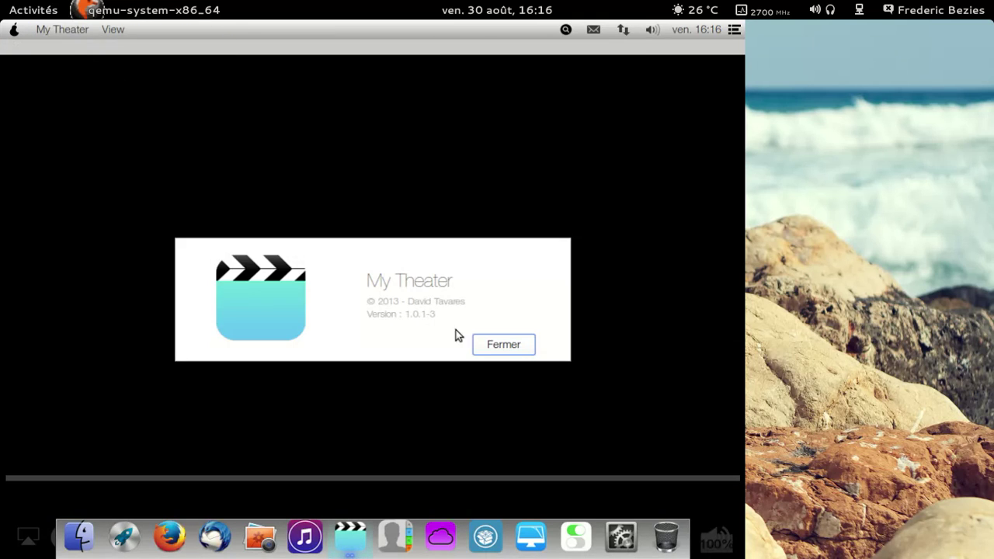
left_click(514, 348)
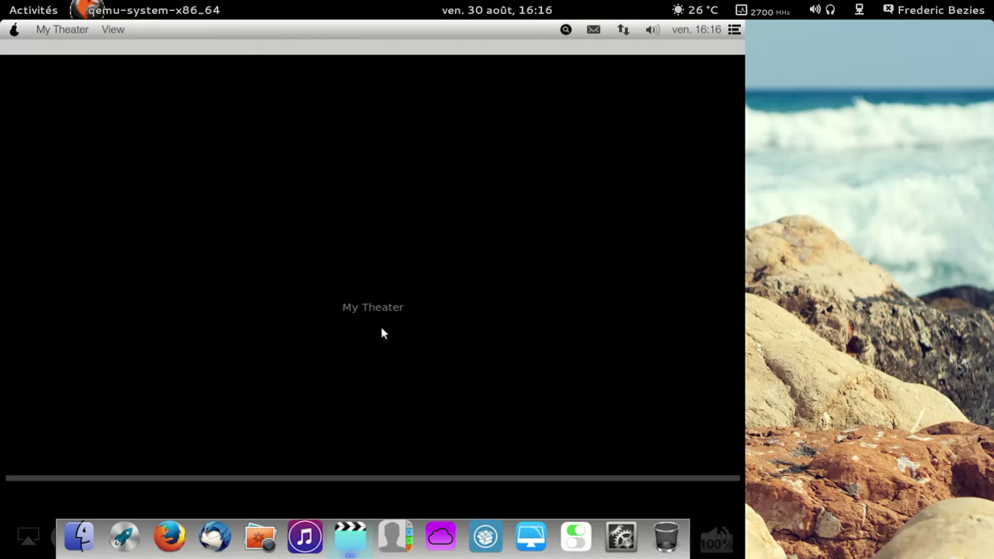
Look at My Theater's View options and quit the program.
left_click(113, 30)
left_click(111, 29)
left_click(42, 30)
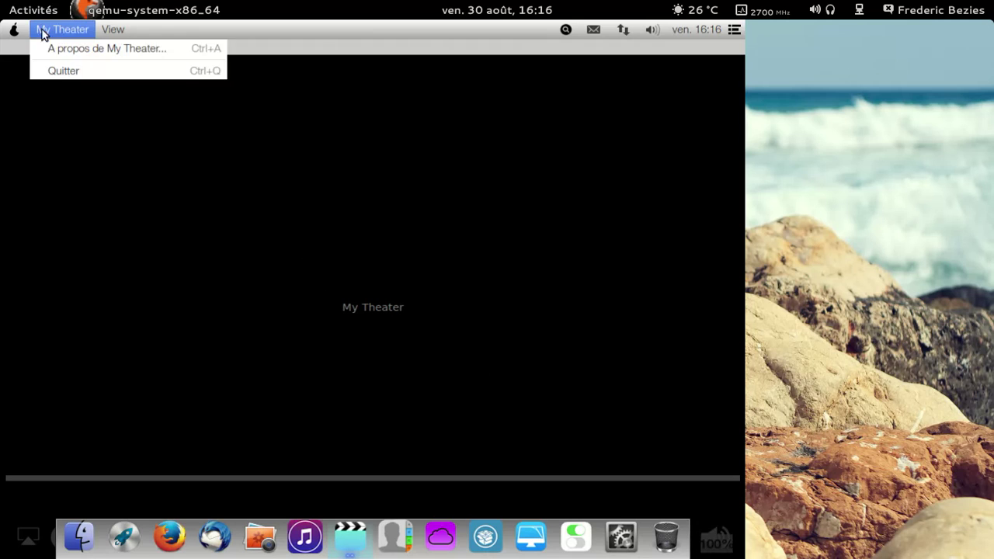
left_click(60, 71)
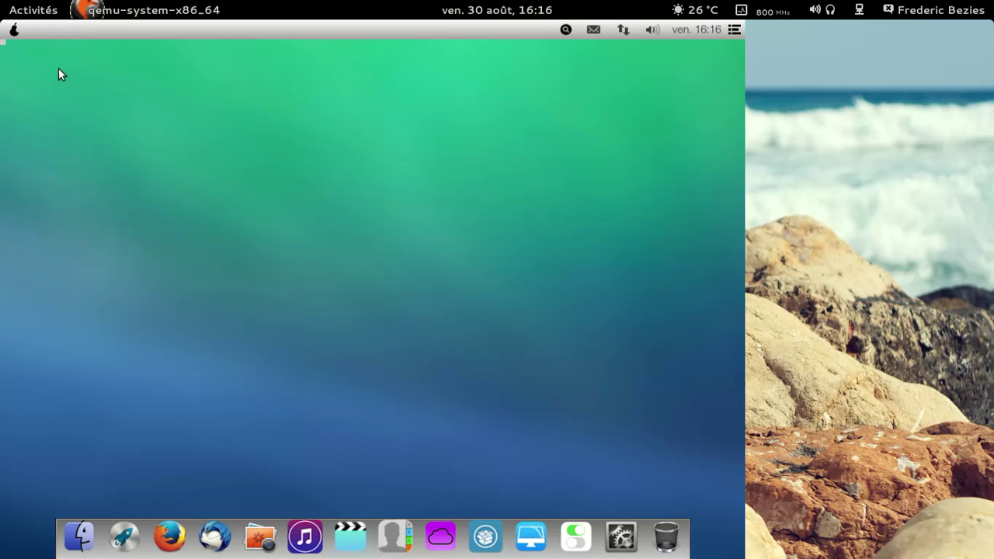
Open Clean My Pear, move its window higher on the desktop and try to enlarge it.
left_click(520, 541)
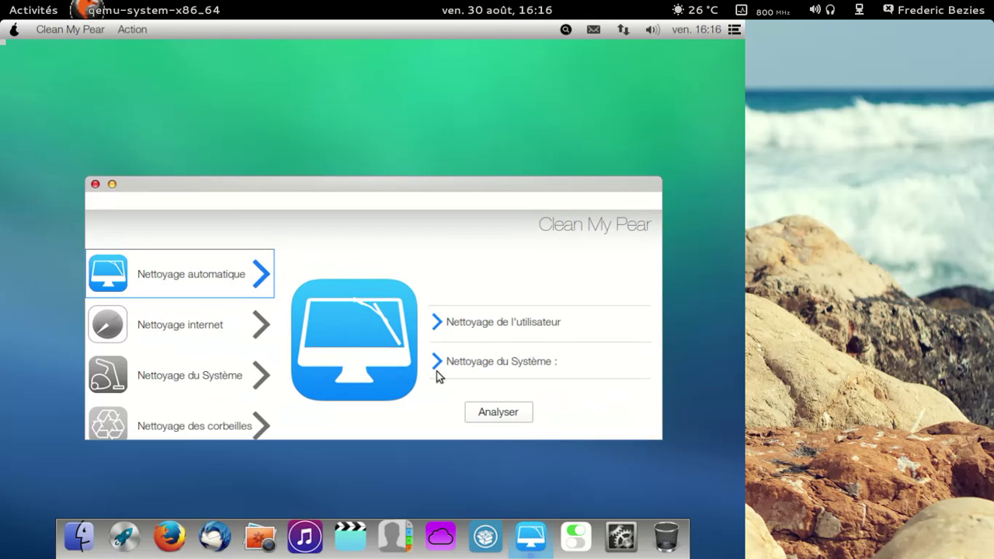
left_click_drag(388, 188, 375, 128)
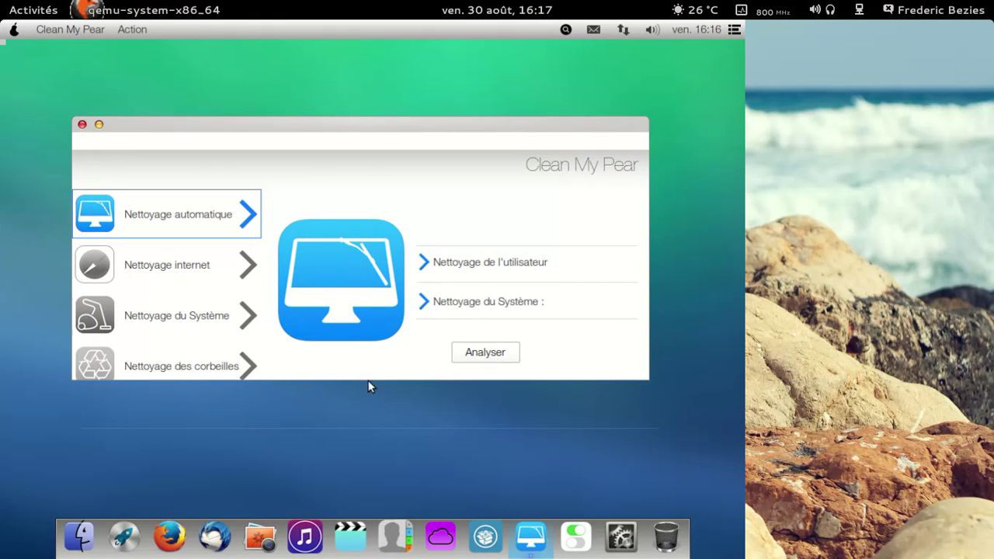
left_click_drag(648, 384, 663, 406)
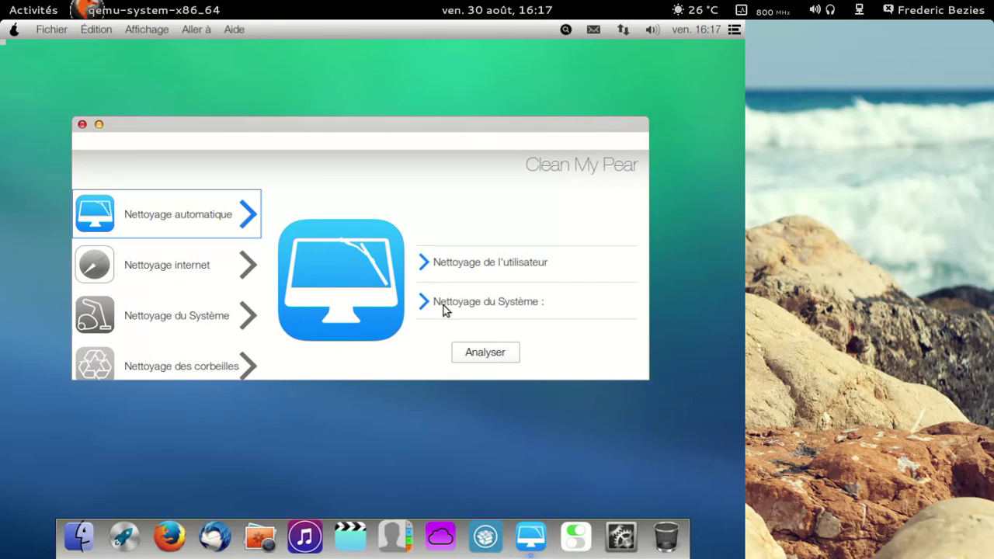
left_click(235, 137)
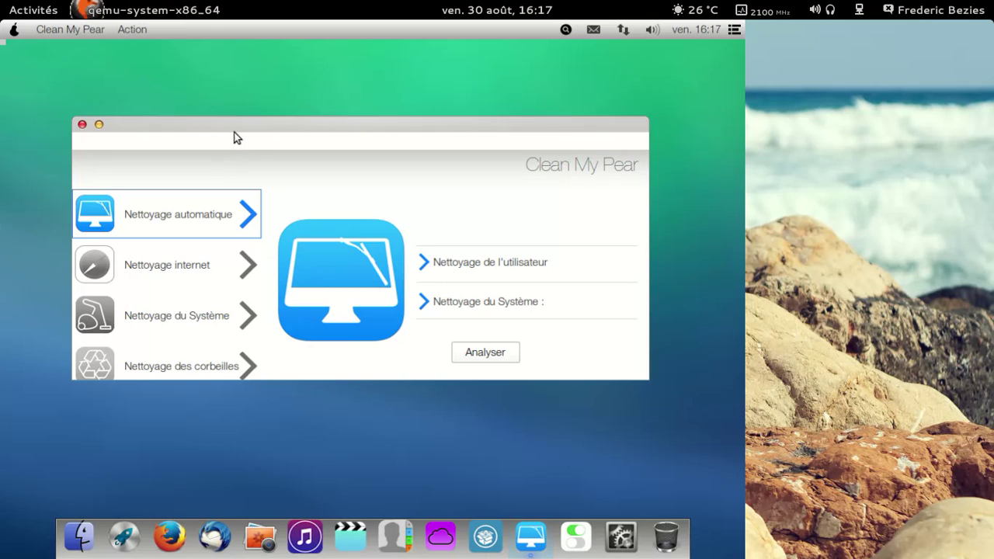
Analyse and clean the user and system files with Nettoyage automatique, authorizing it with the administrator password.
left_click(132, 30)
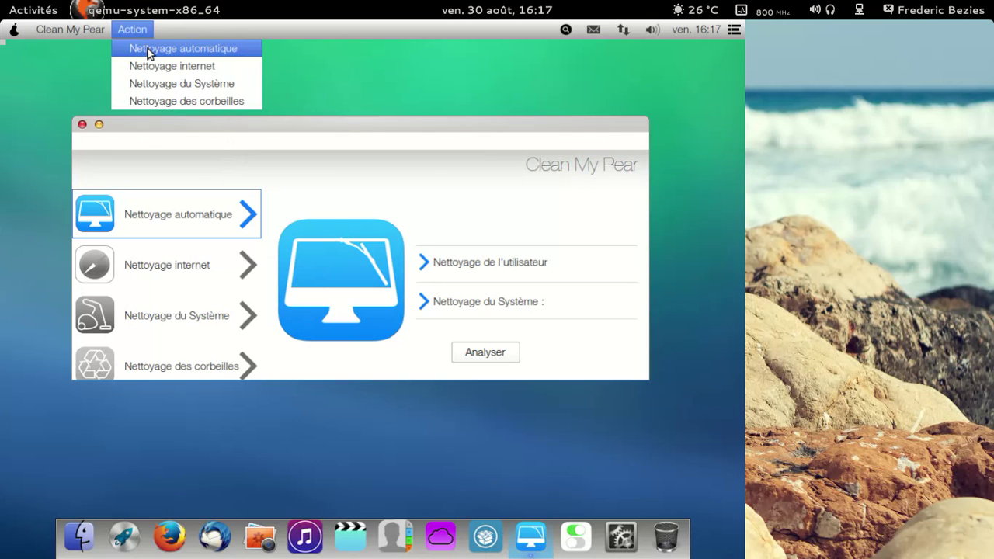
left_click(149, 50)
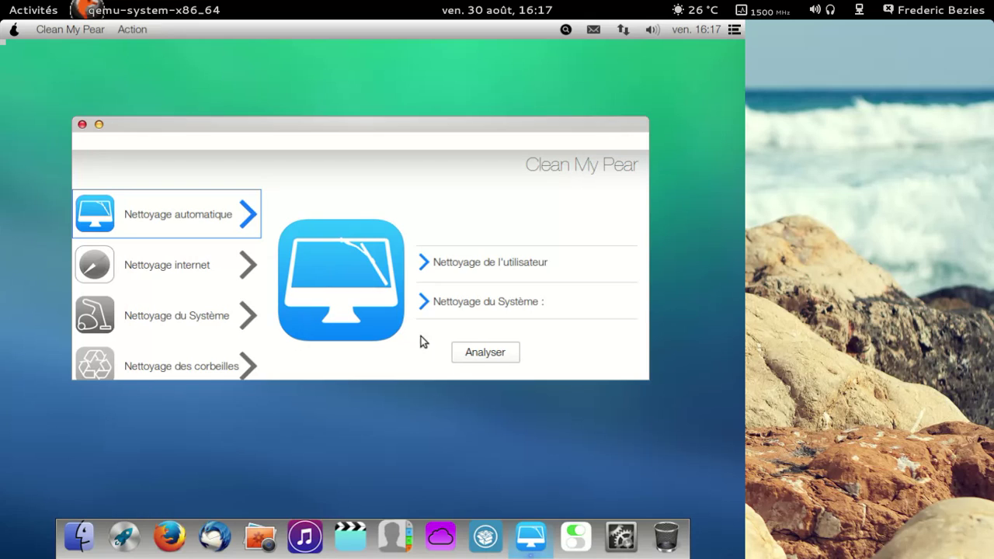
left_click(469, 354)
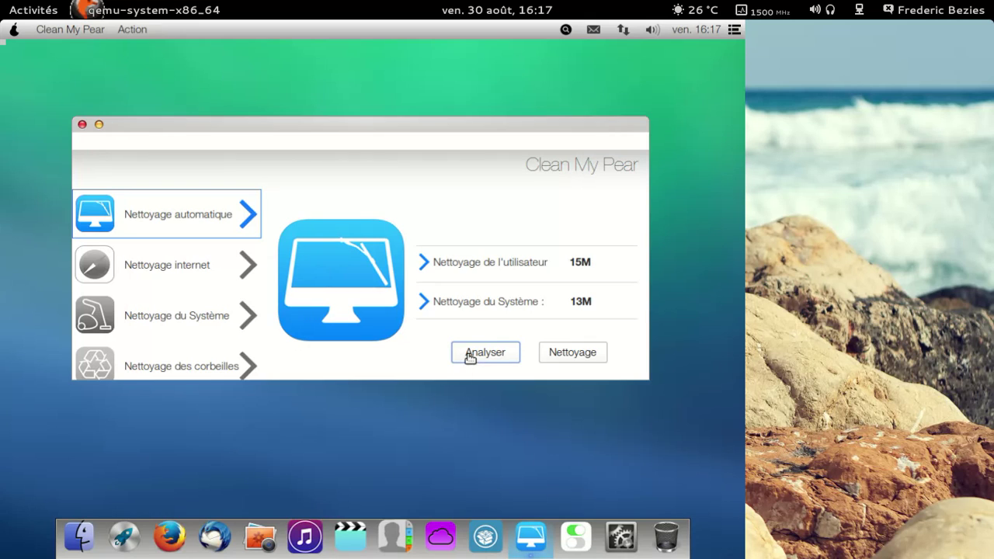
left_click(560, 354)
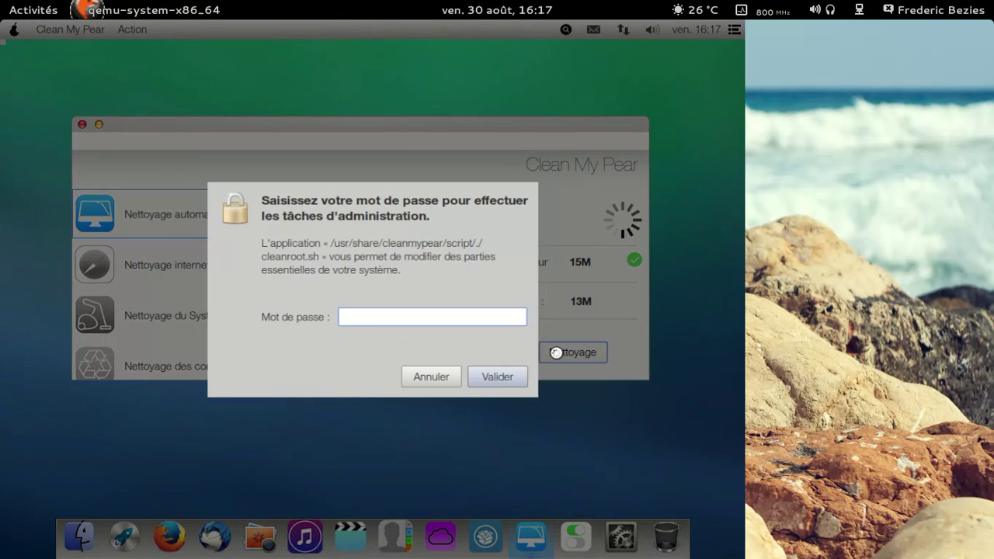
type("*********")
key("Return")
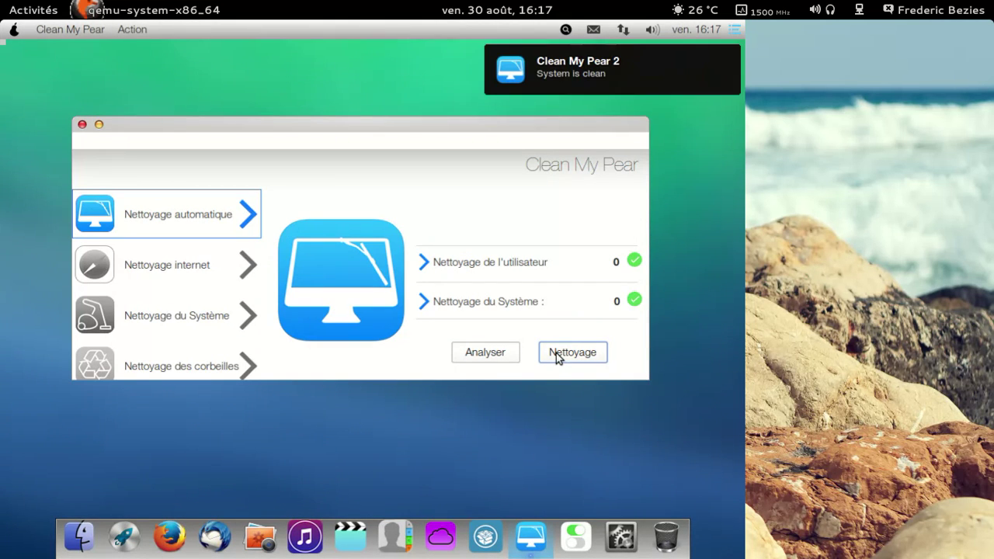
Analyse and clean the Firefox and Chrome data with Nettoyage internet.
left_click(179, 273)
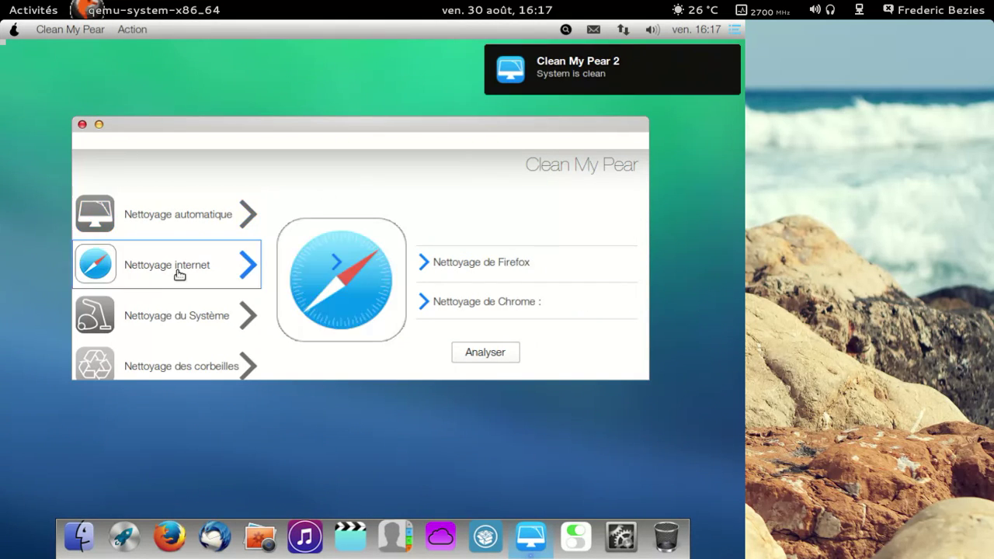
left_click(487, 354)
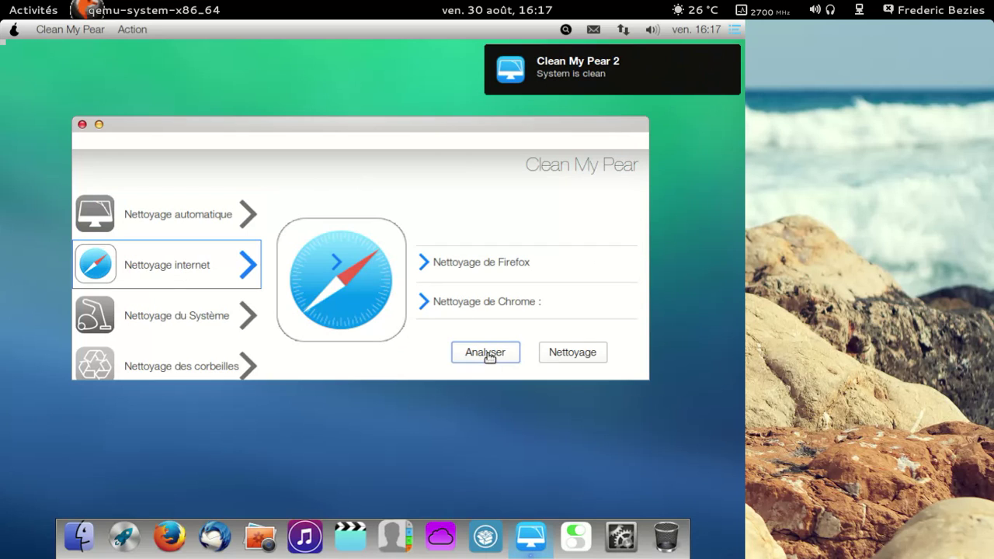
left_click(561, 355)
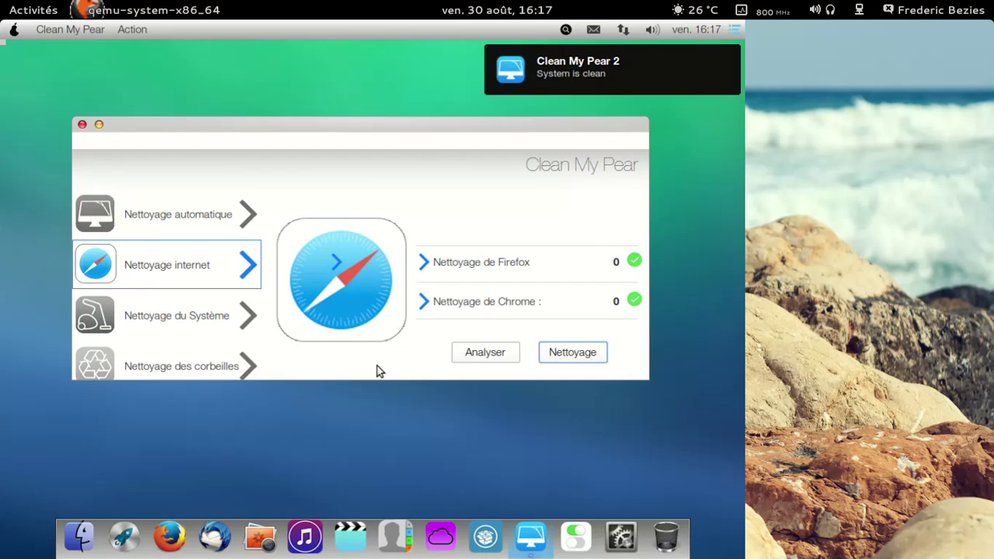
Analyse and clean the Synaptic cache and temporary directory with Nettoyage du Système, authorizing it with the administrator password.
left_click(185, 326)
left_click(501, 352)
left_click(557, 353)
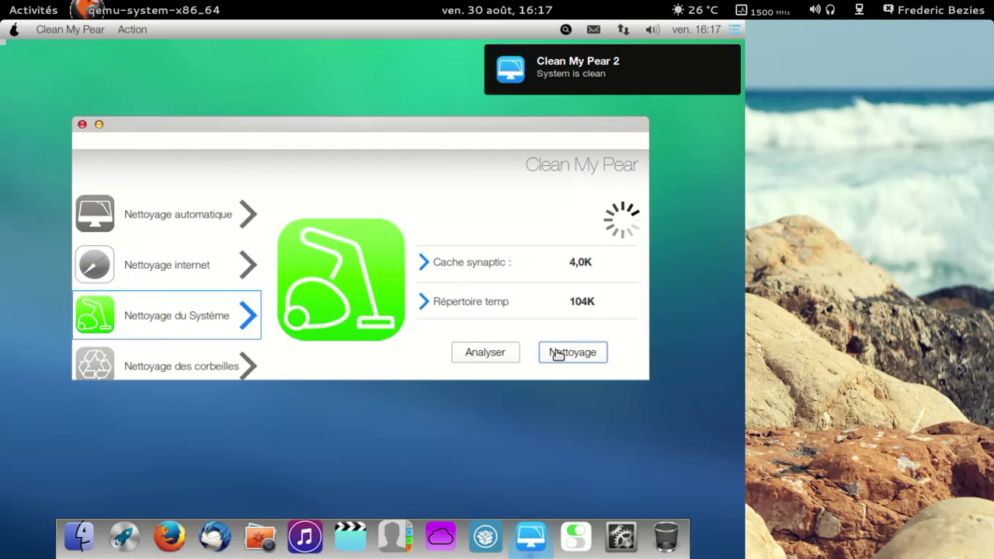
type("••••••••")
key("Return")
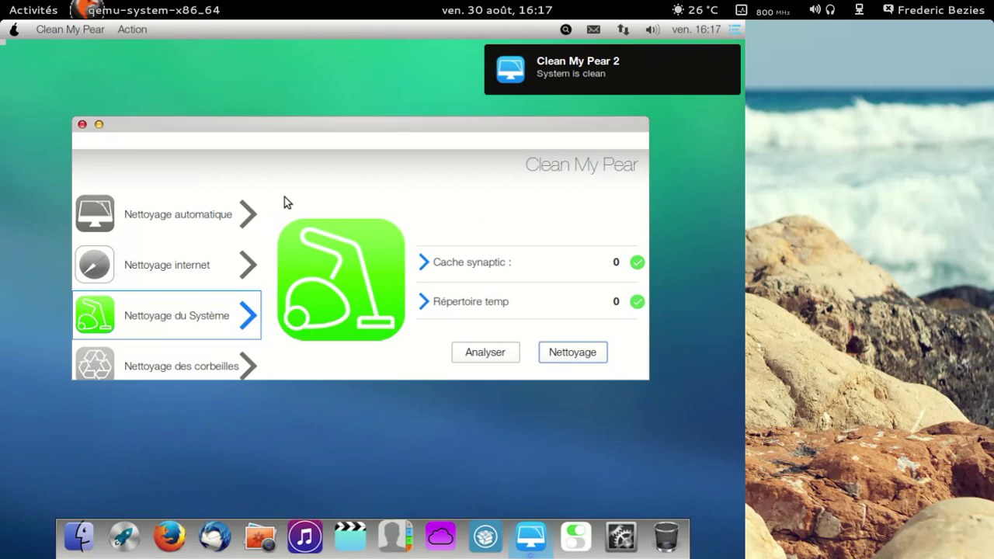
Close Clean My Pear, open My Pear 6 and move its window higher on the desktop.
left_click(83, 125)
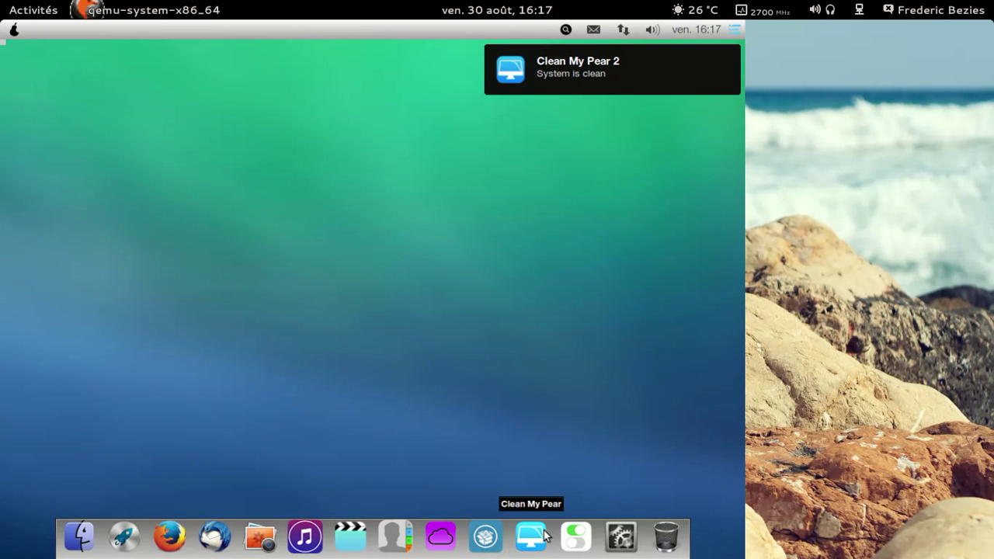
left_click(590, 535)
left_click_drag(344, 138, 341, 114)
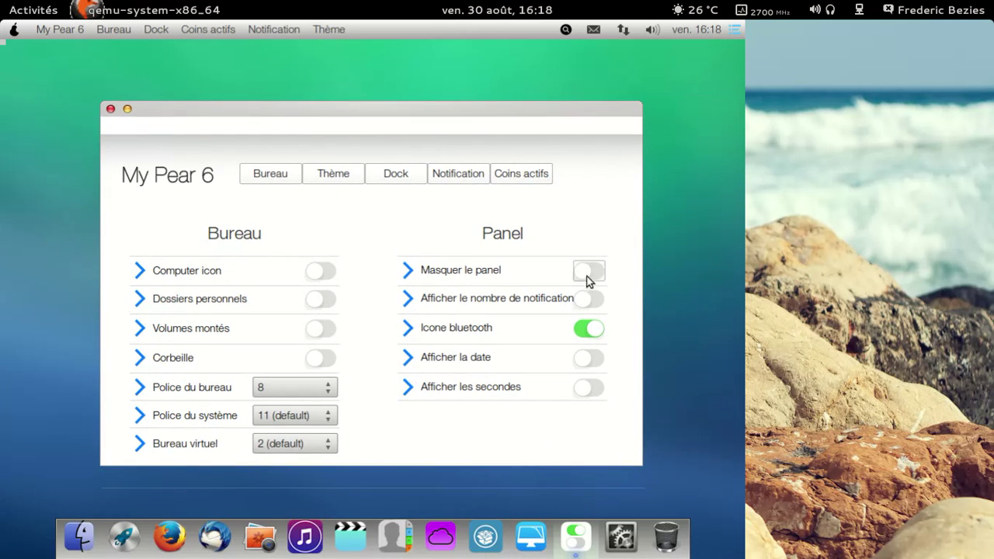
Try the panel's notification count on and off, and enable Afficher la date.
left_click(590, 300)
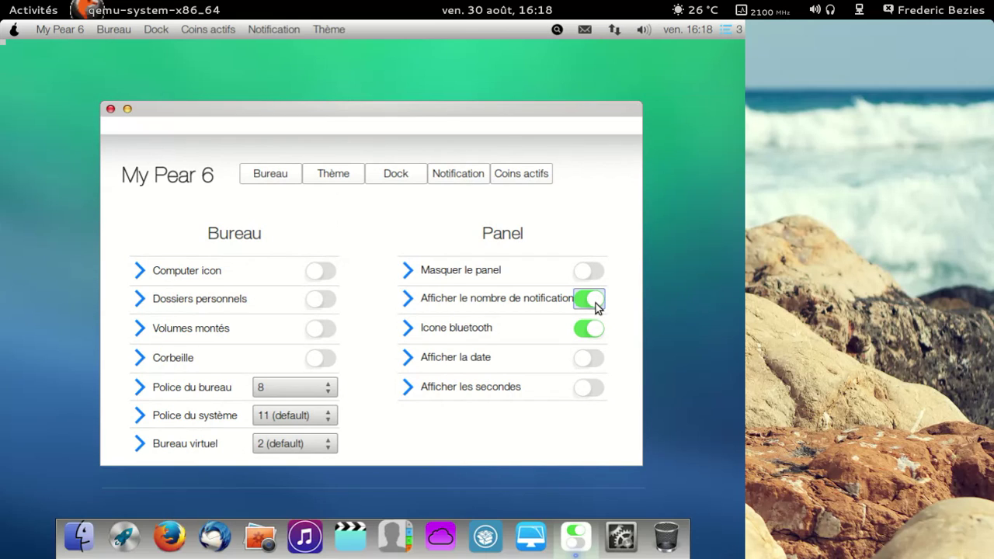
left_click(596, 306)
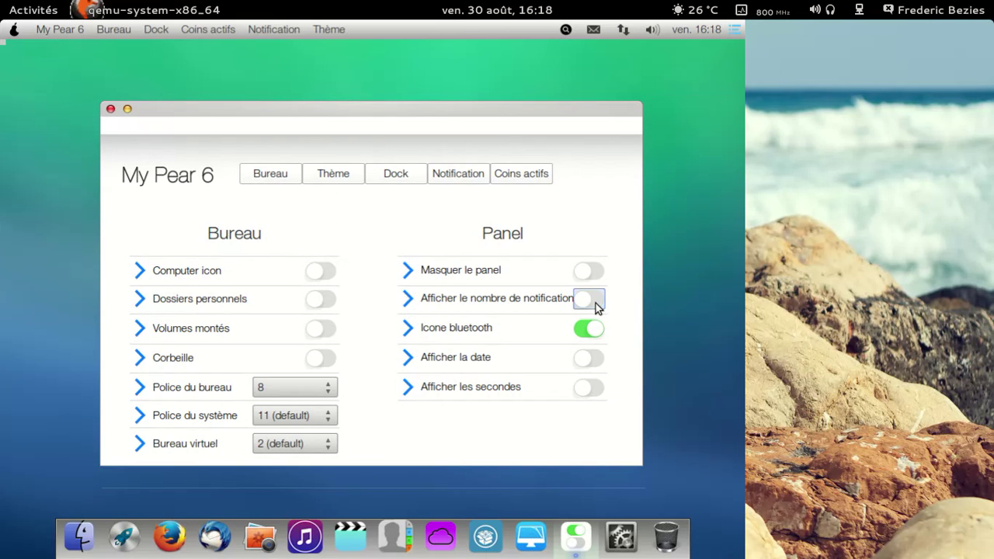
left_click(593, 362)
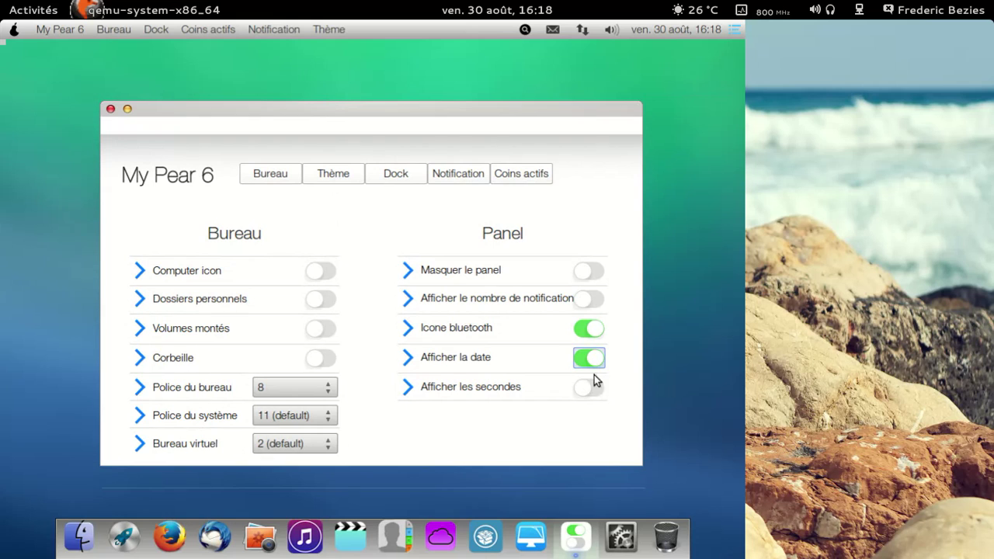
View the Notification position settings and turn off Caché for the Dock.
left_click(477, 177)
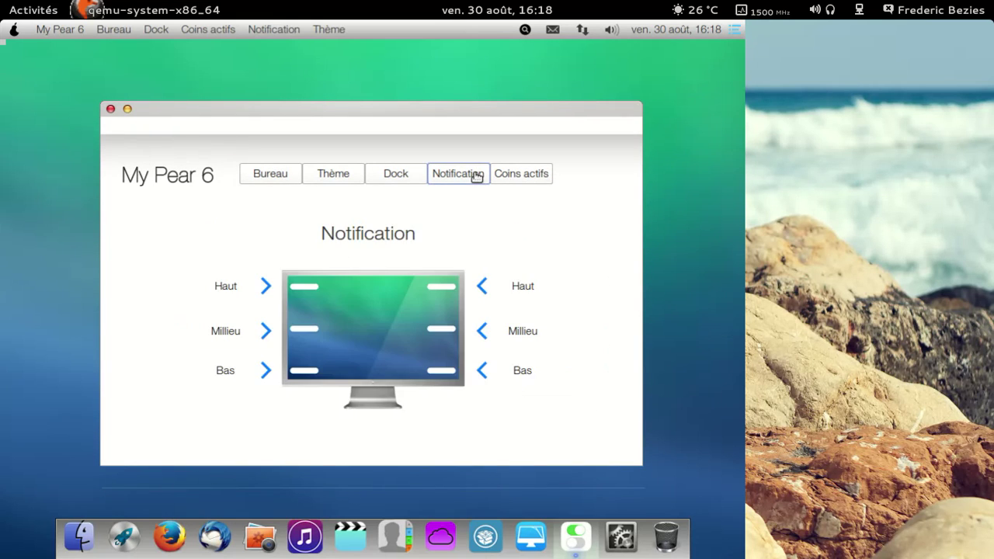
left_click(415, 177)
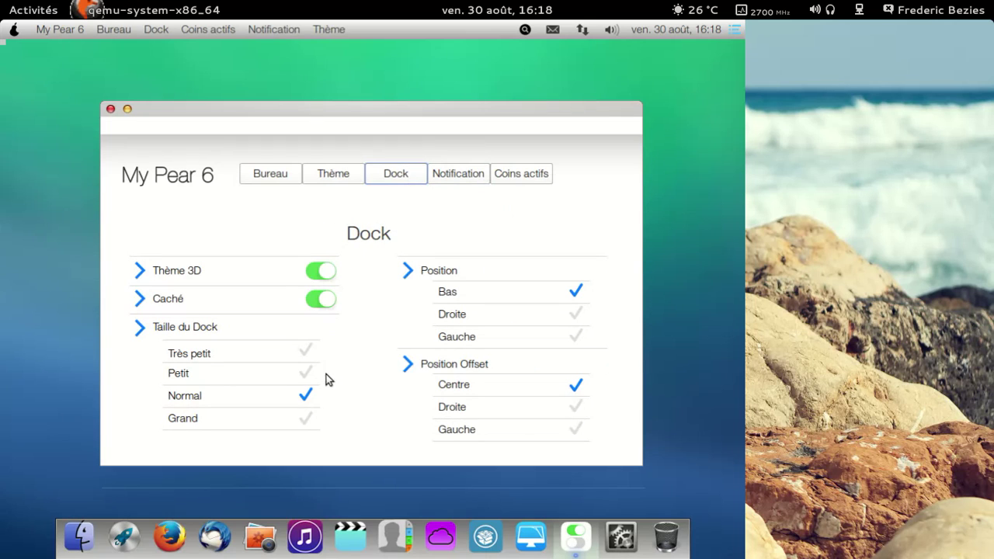
left_click(319, 300)
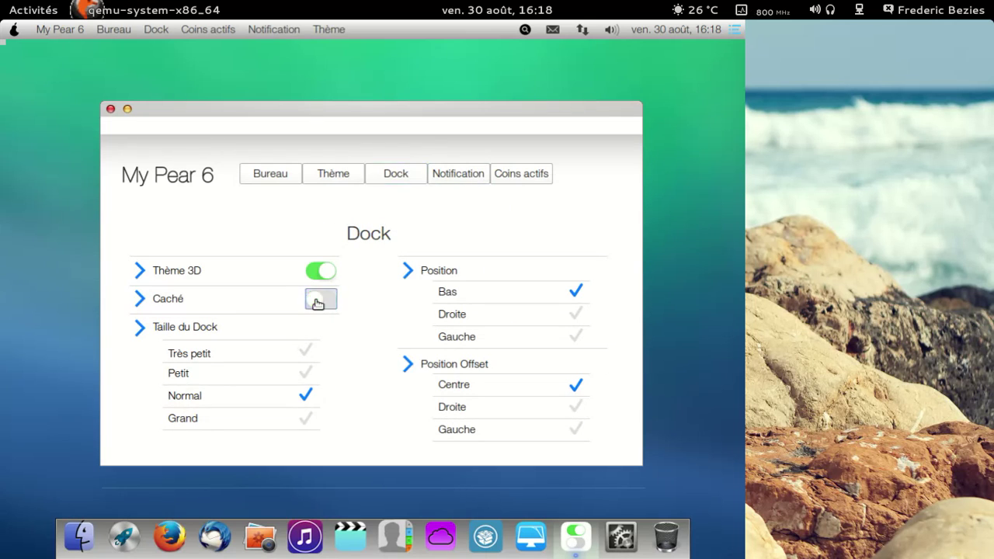
left_click(415, 180)
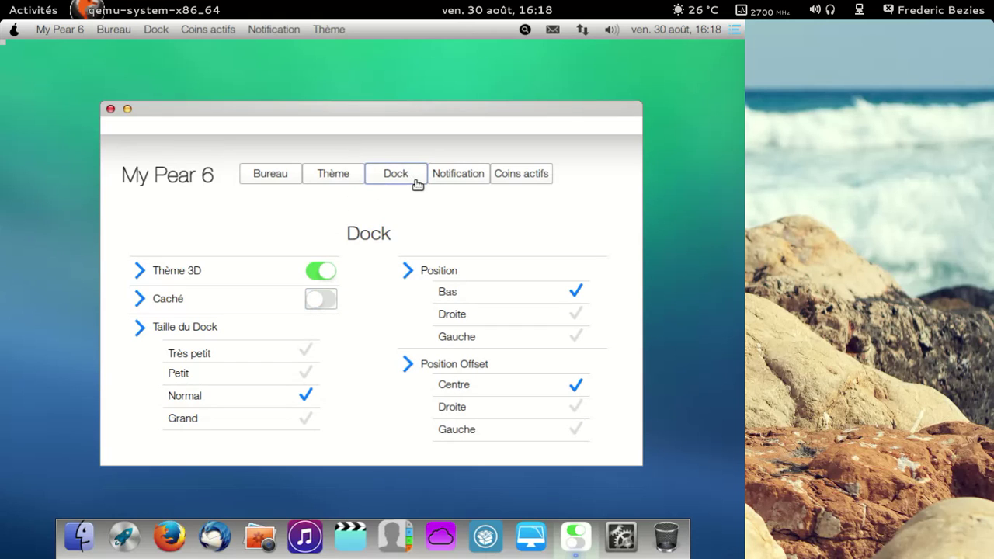
View the Thème settings, enable Afficher le nombre de notification for the panel and close My Pear 6.
left_click(360, 175)
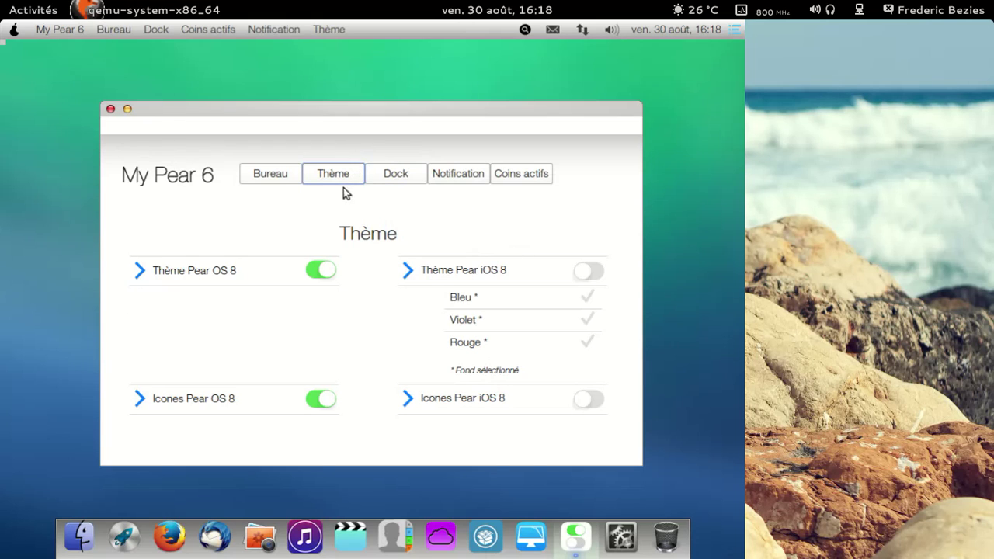
left_click(286, 175)
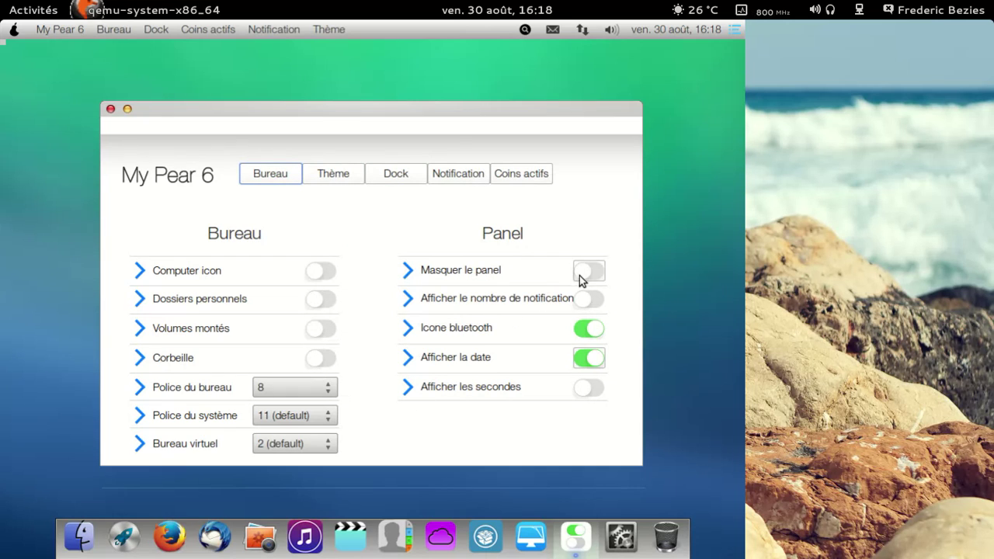
left_click(590, 299)
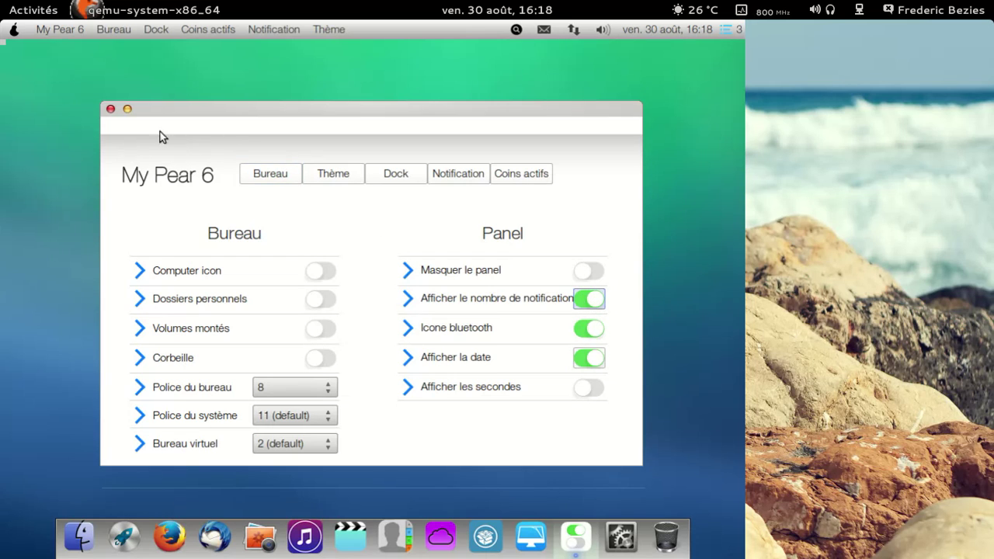
left_click(110, 110)
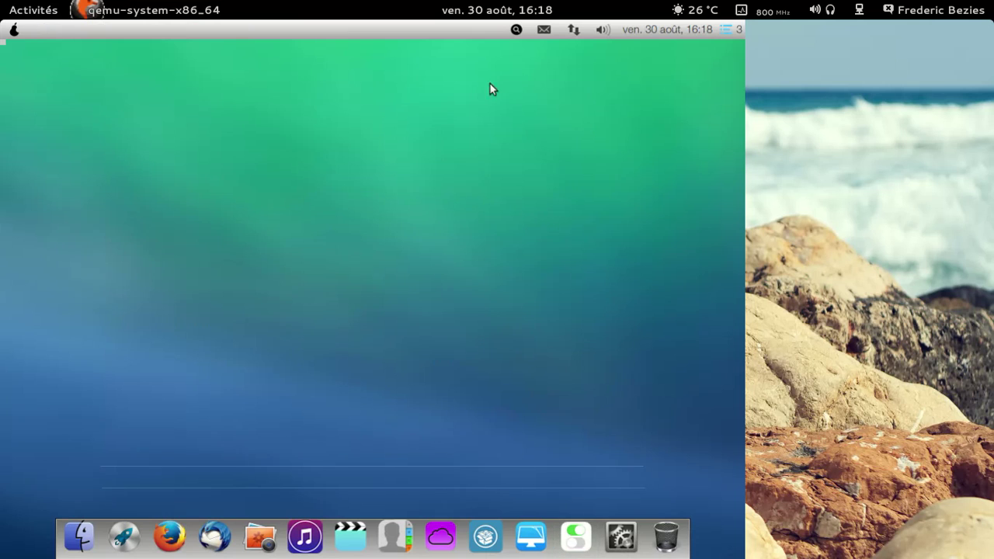
Clear the Clean My Pear 2 notifications from the panel's notification list and view the clock's calendar.
left_click(722, 28)
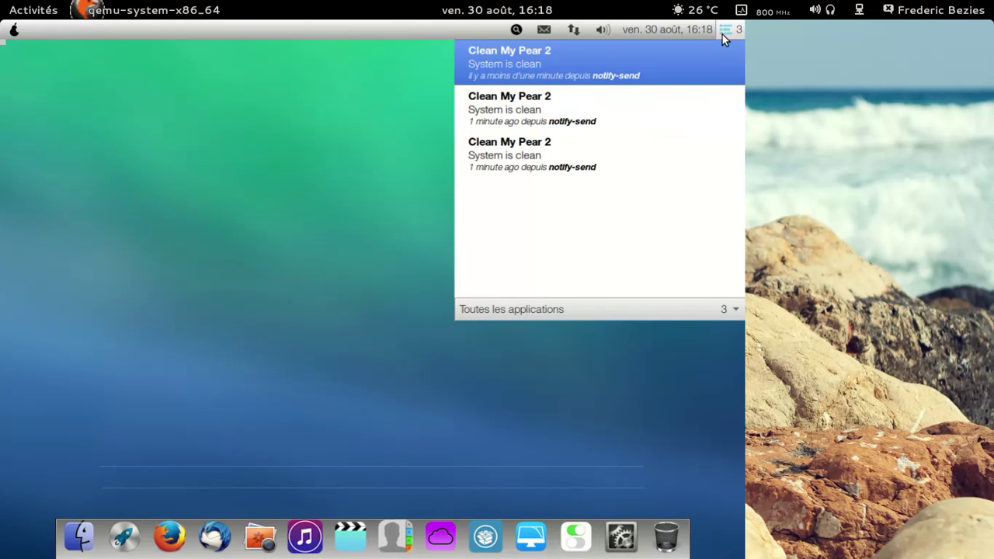
left_click(732, 309)
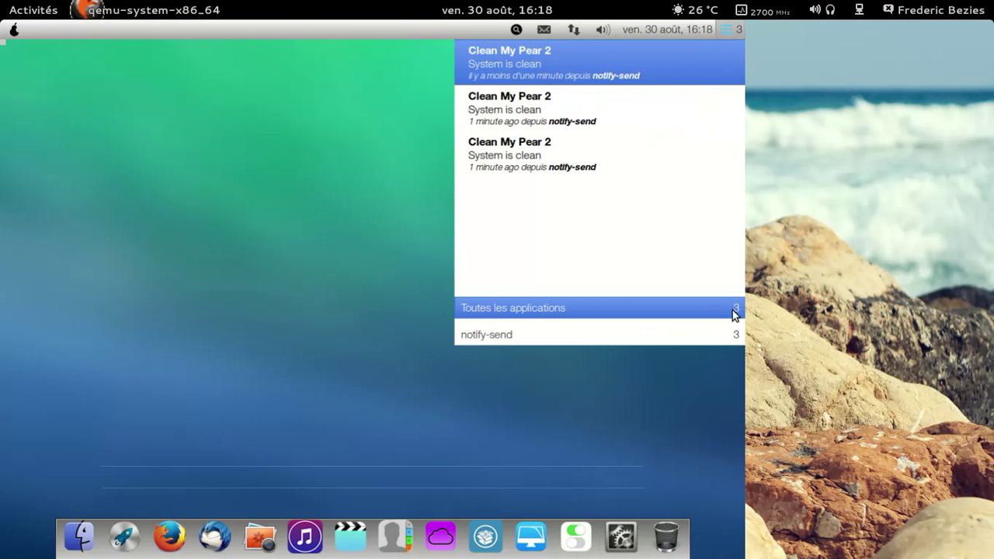
left_click(735, 310)
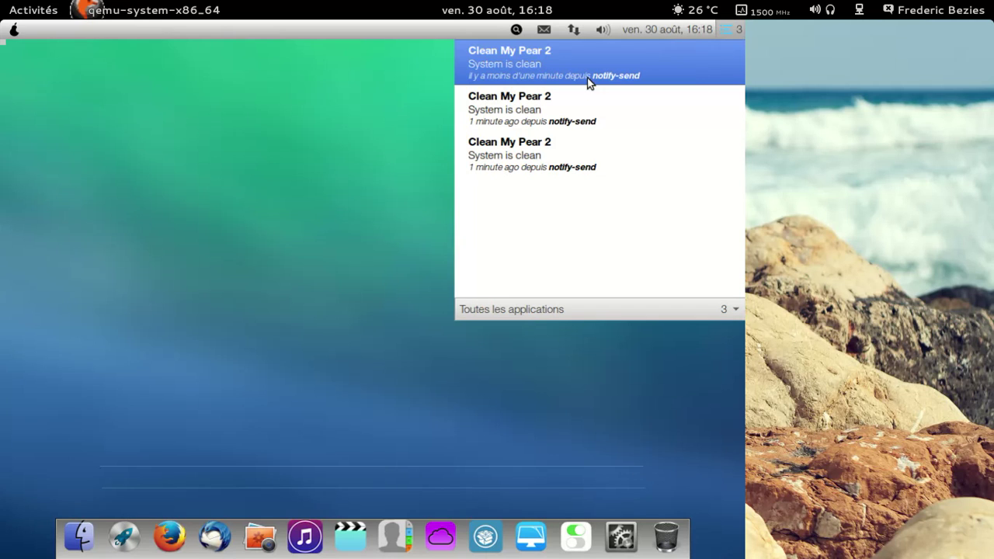
right_click(587, 78)
left_click(599, 148)
left_click(737, 33)
left_click(708, 32)
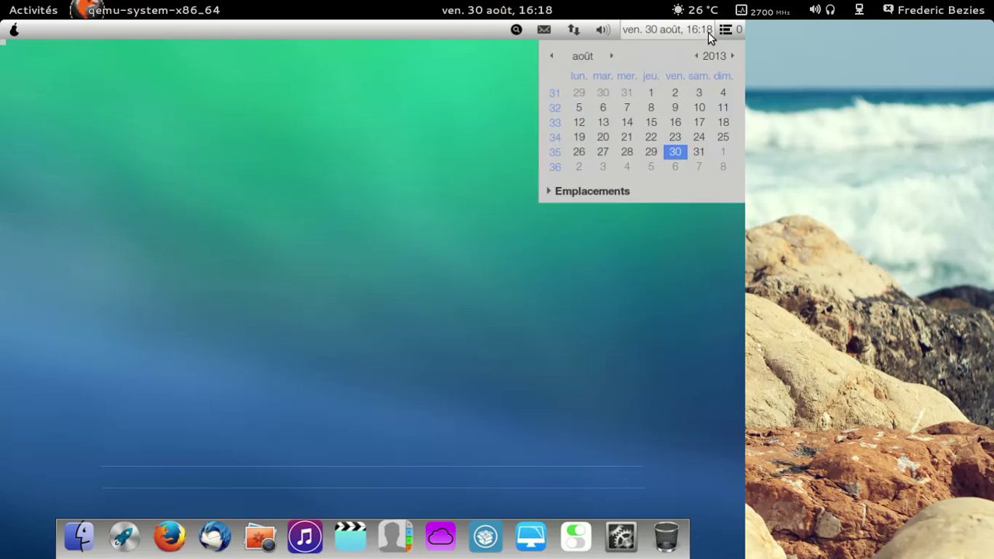
left_click(708, 33)
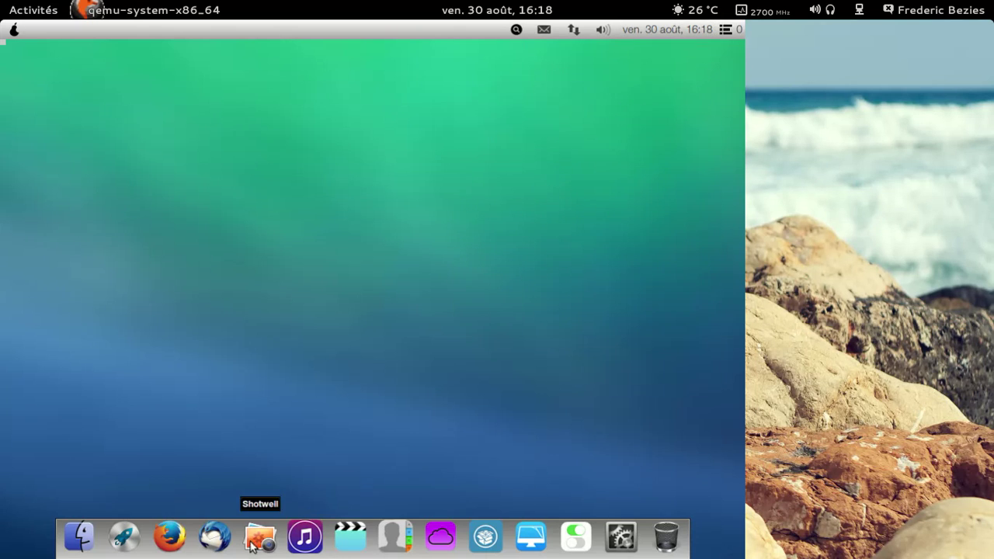
Open the Musique player, view its About information and quit it.
left_click(307, 535)
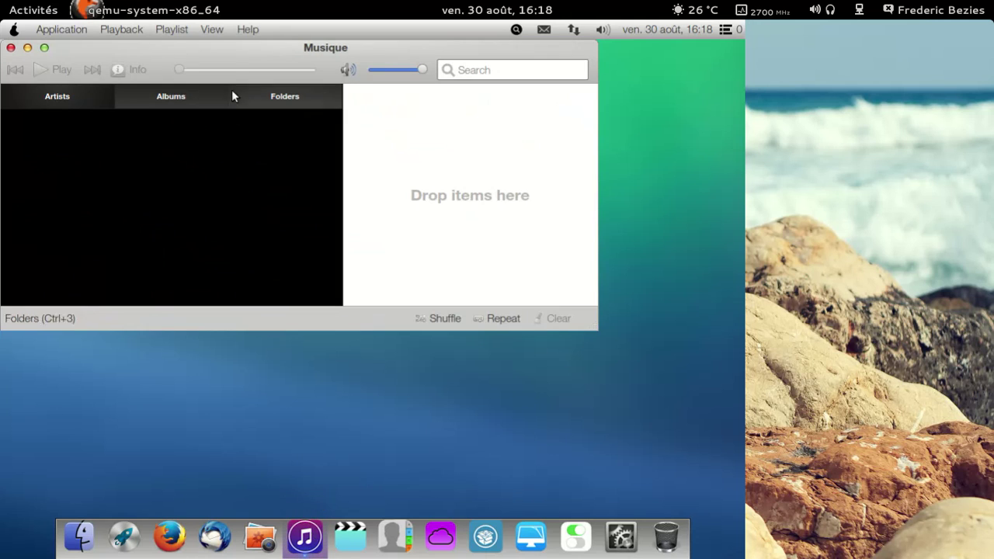
left_click(247, 29)
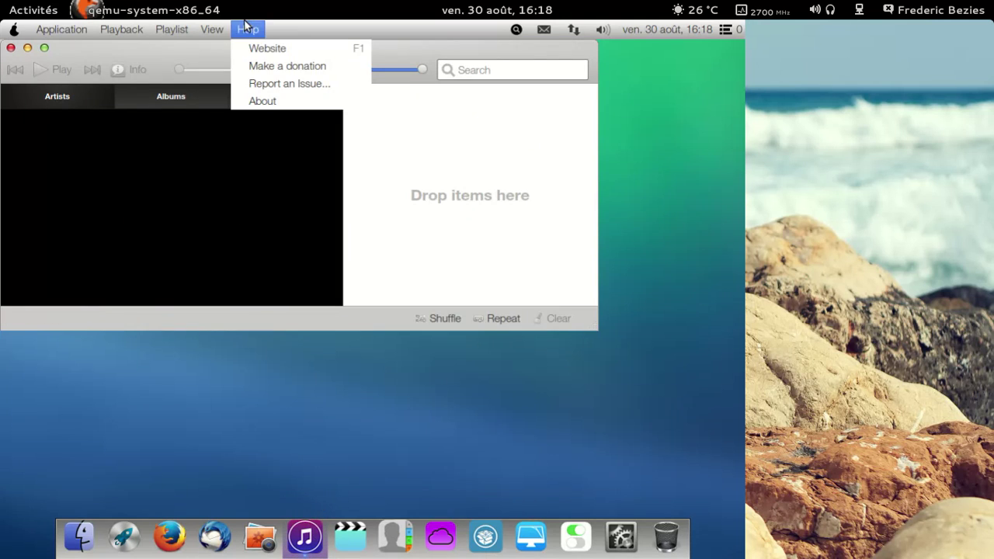
left_click(257, 98)
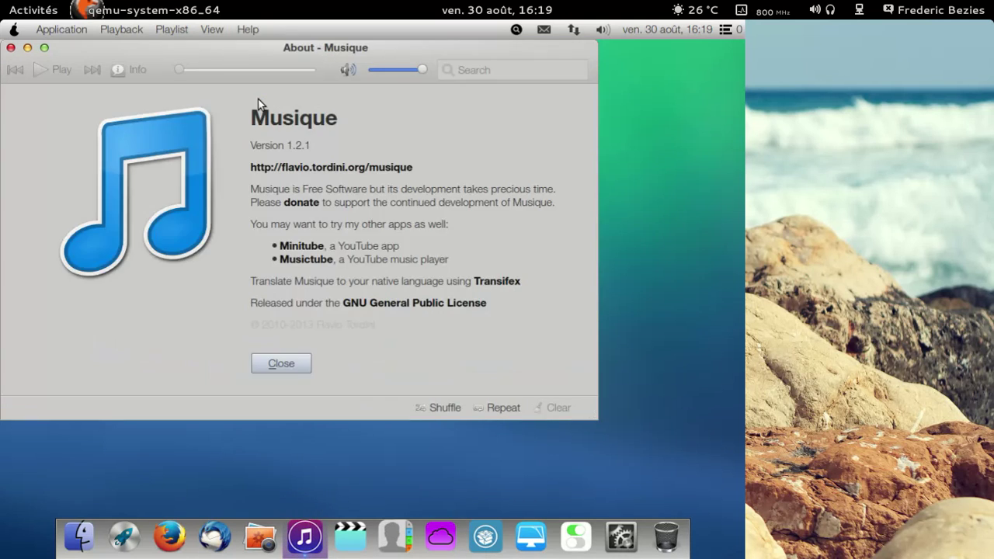
left_click(273, 365)
left_click(70, 29)
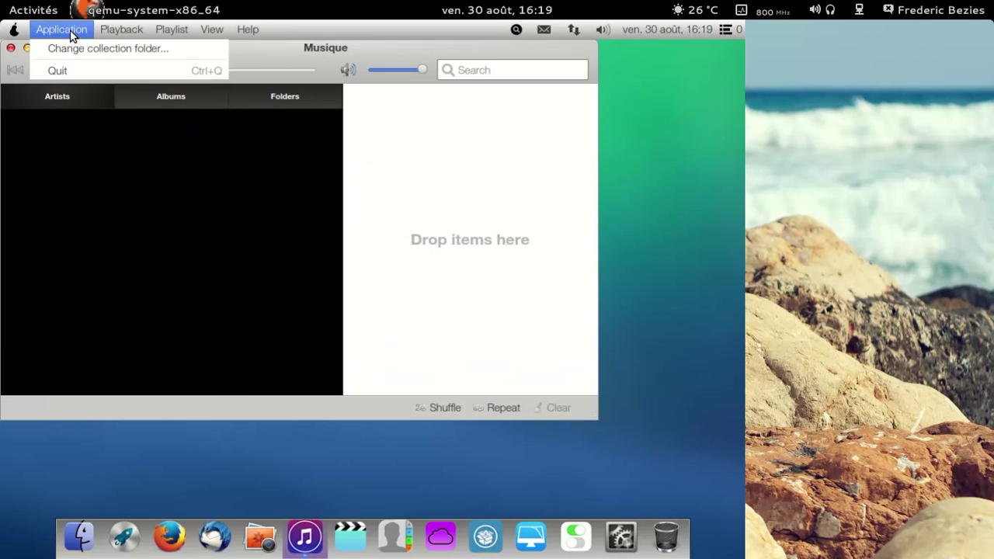
left_click(74, 68)
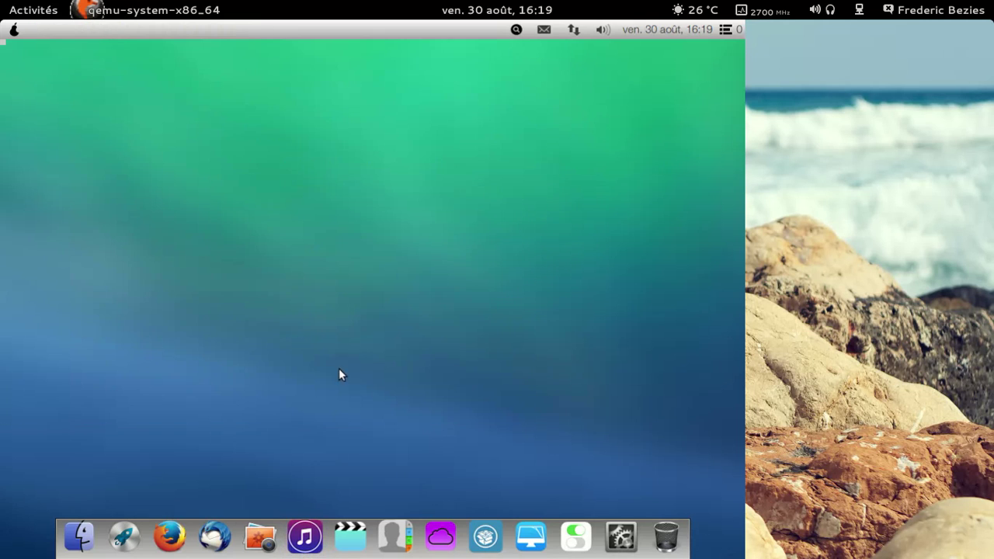
Open Pear PPA Manager, authorize Installer with the administrator password, and view the package installation dialog with its details.
left_click(484, 538)
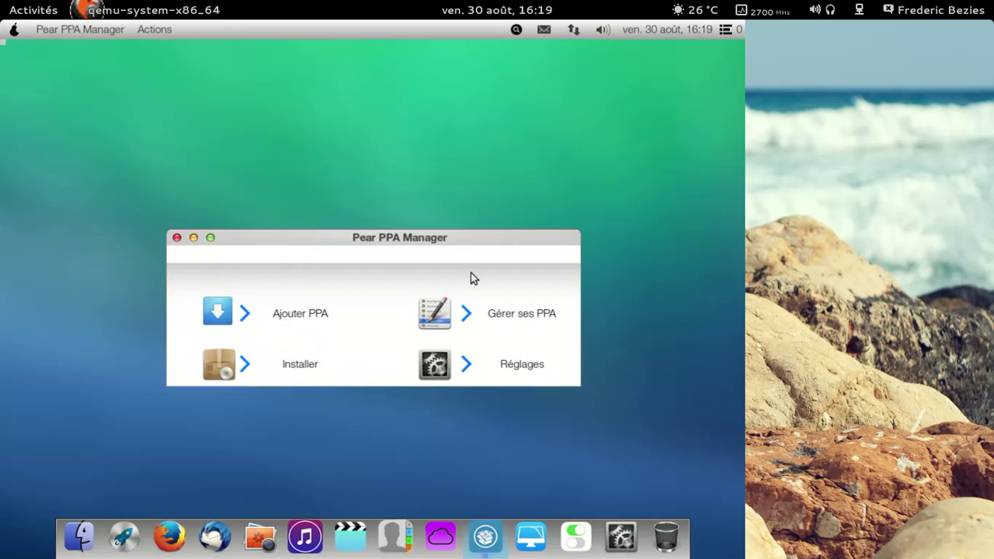
left_click(303, 362)
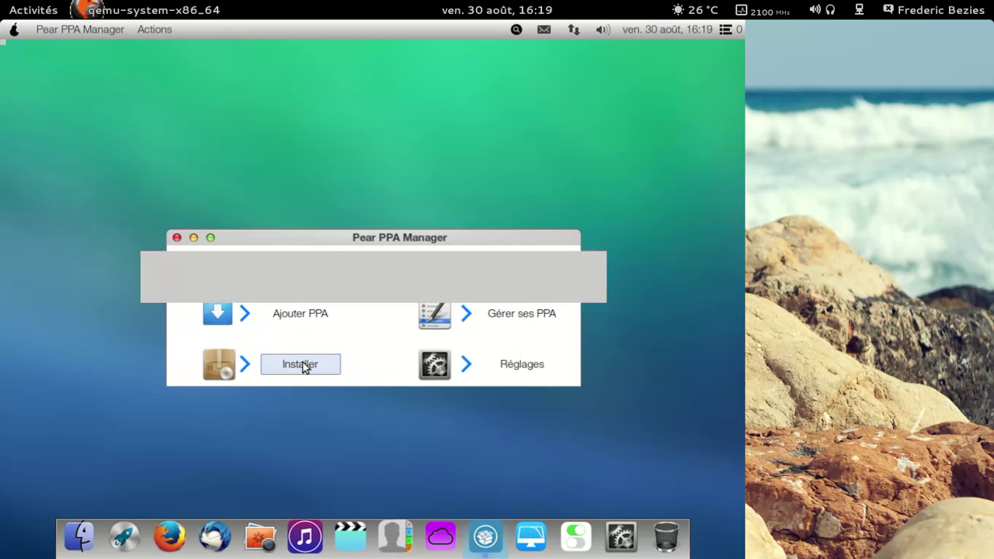
type("********")
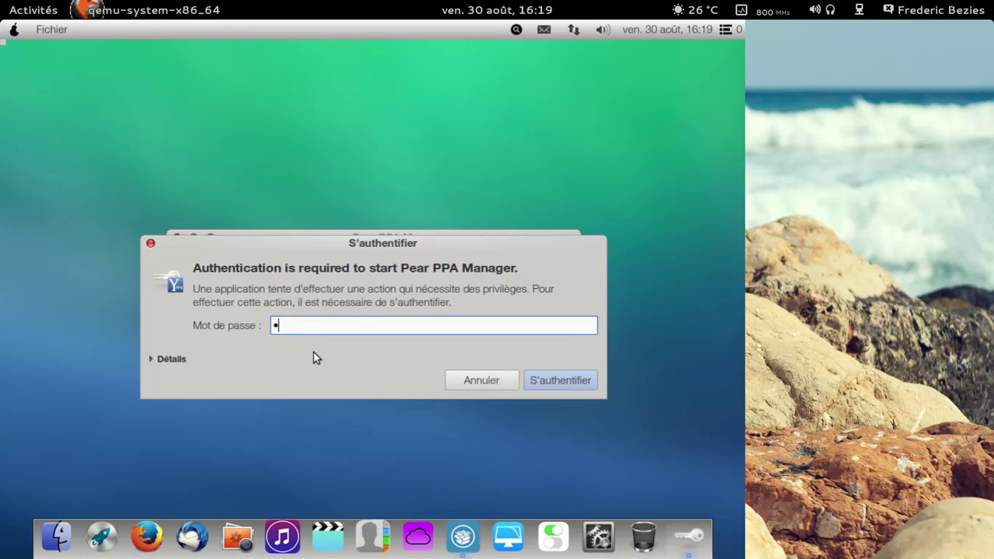
key("Return")
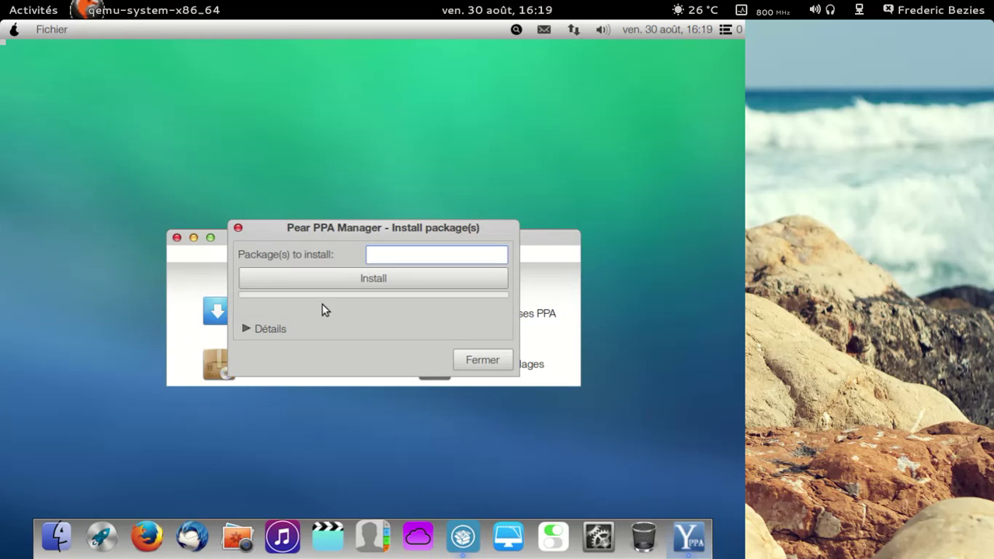
left_click(246, 329)
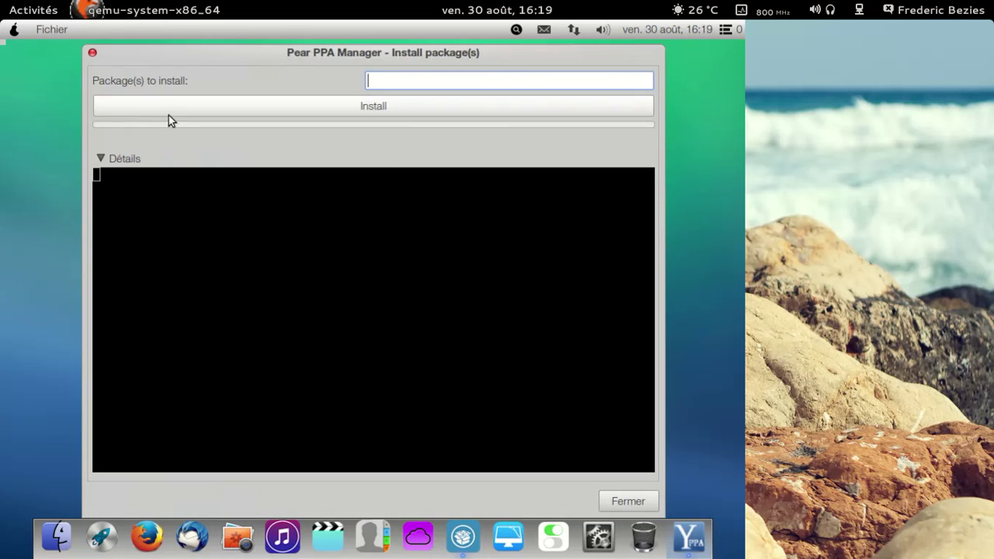
left_click(107, 158)
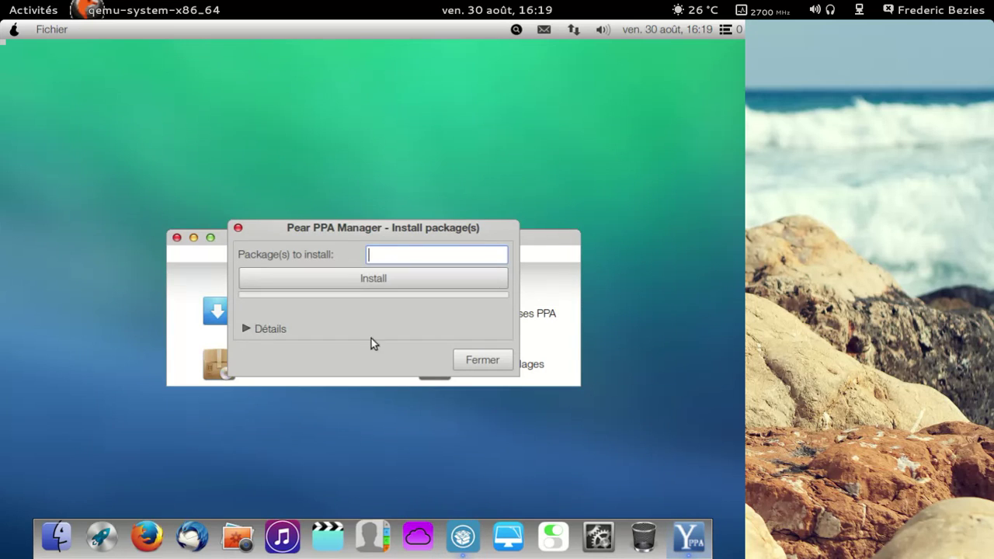
left_click(456, 363)
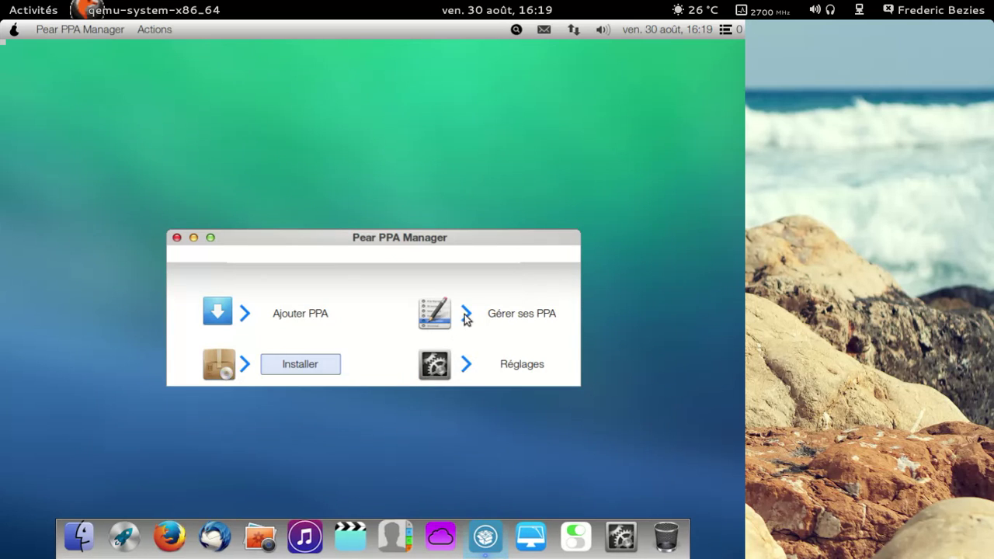
Authorize Gérer ses PPA with the administrator password, view the list of enabled PPAs and close it.
left_click(497, 318)
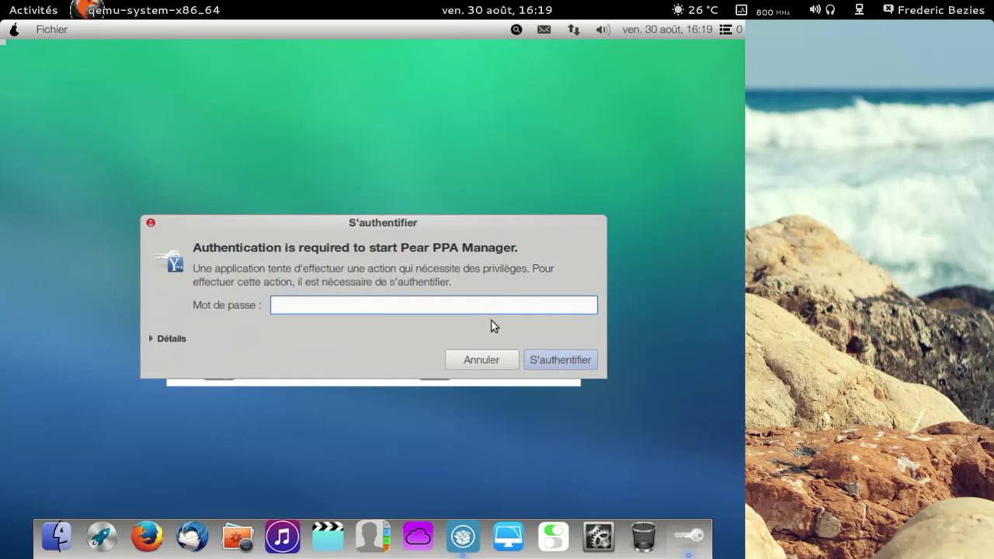
type("****")
key("BackSpace")
key("BackSpace")
key("BackSpace")
key("BackSpace")
type("*********")
key("Return")
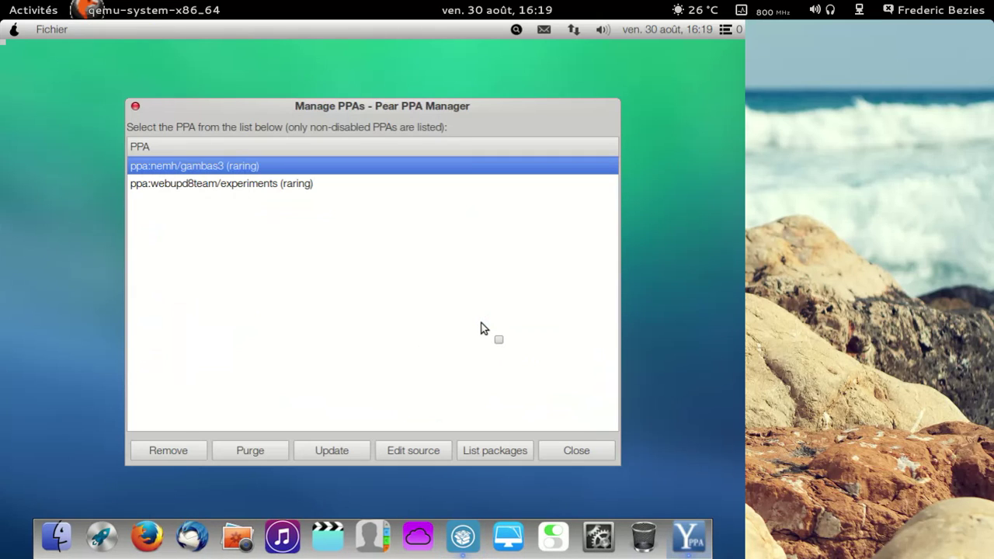
left_click(132, 104)
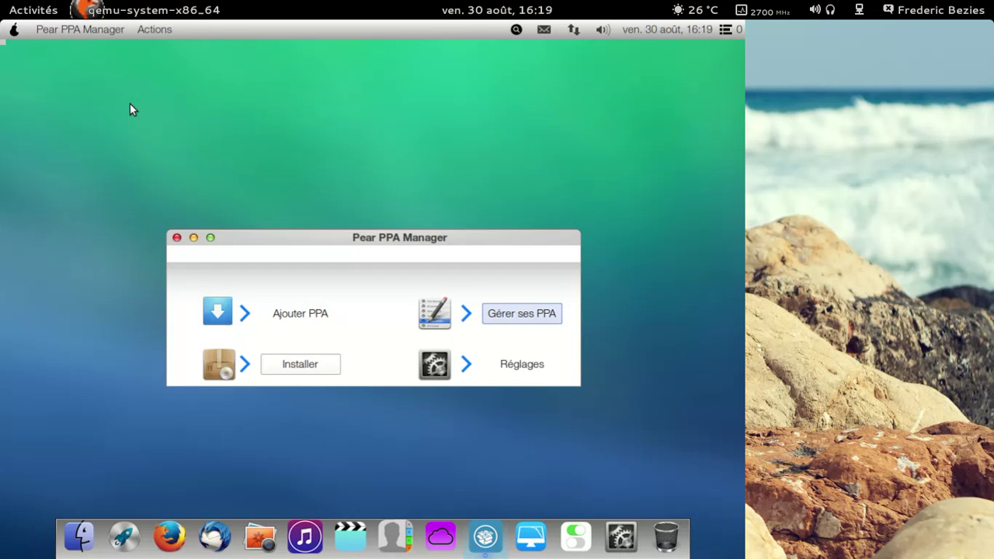
Authorize Réglages with the administrator password, view the PPA settings and close Pear PPA Manager.
left_click(509, 367)
type("••••••••")
key("Return")
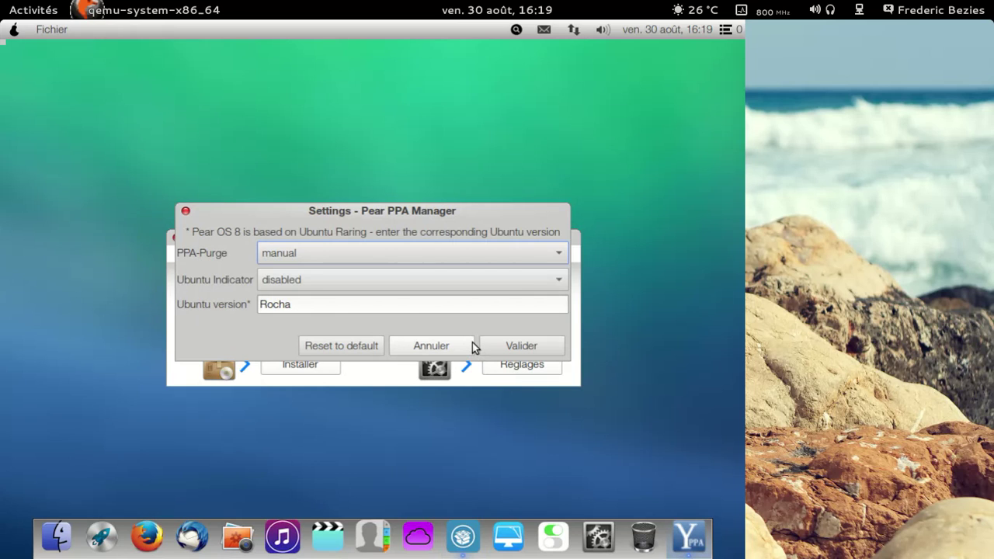
left_click(186, 211)
left_click(175, 236)
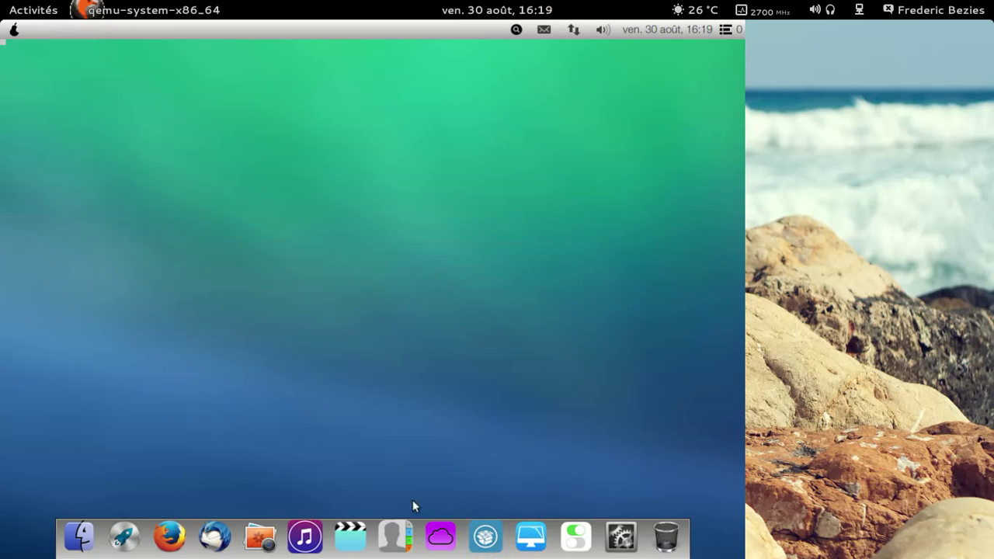
Open Pear Contacts, view its contact list and available commands, and close it.
left_click(388, 538)
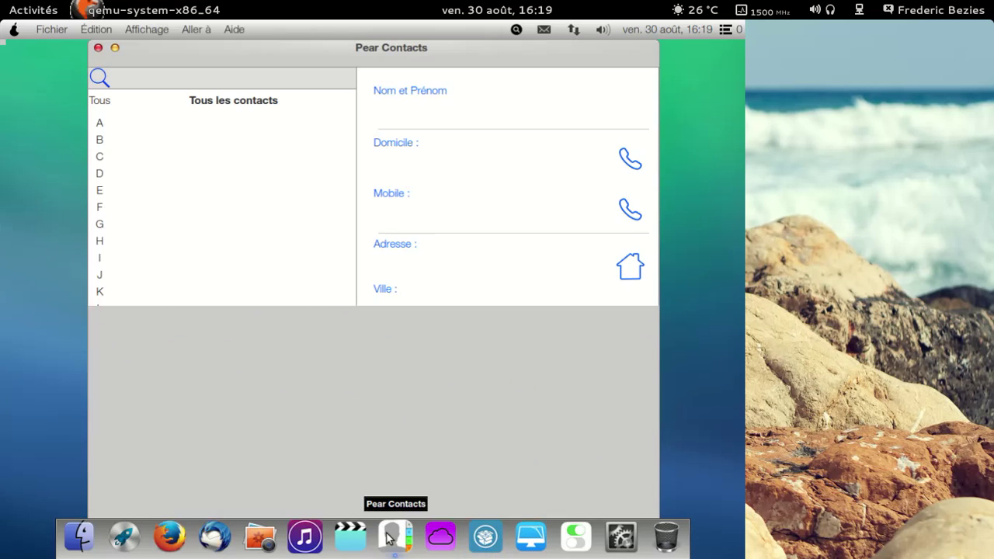
left_click(60, 33)
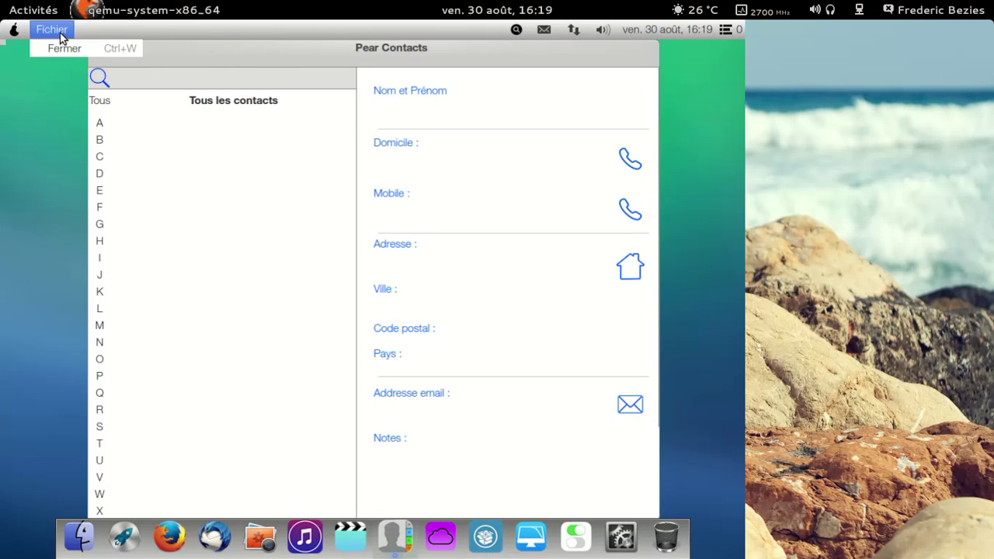
left_click(60, 33)
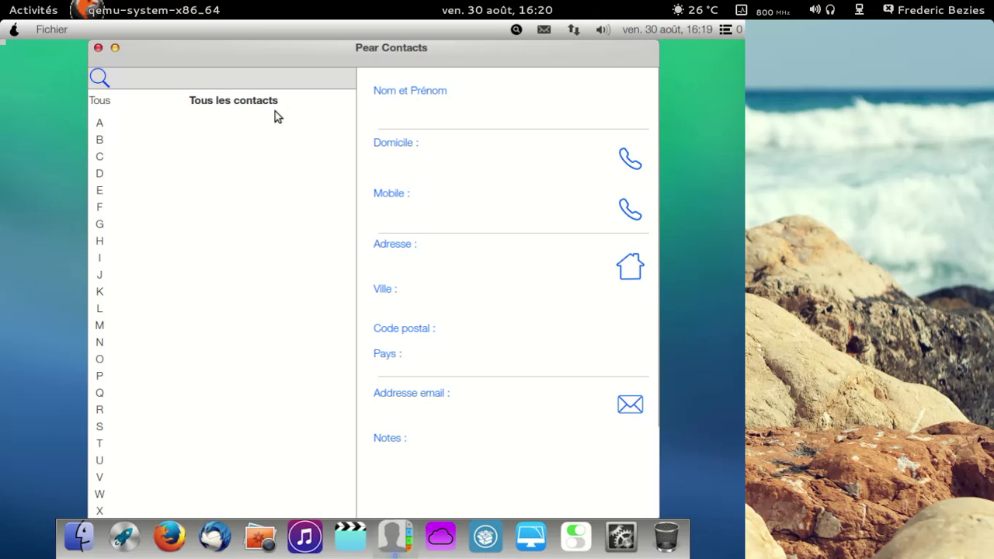
right_click(334, 49)
left_click(301, 53)
left_click(99, 48)
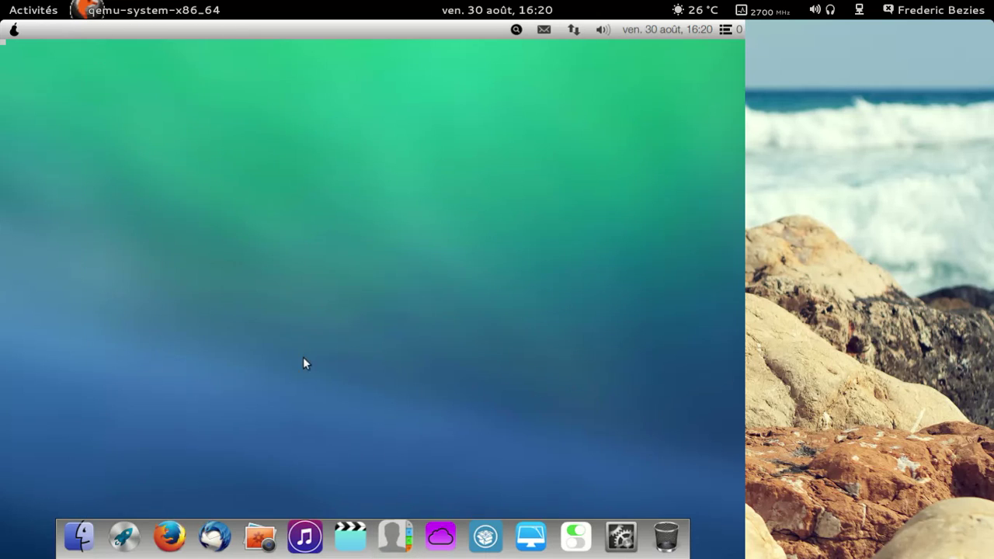
Open Firefox, close its first tab to leave the Pear OS start page, and reposition and enlarge the window.
left_click(161, 537)
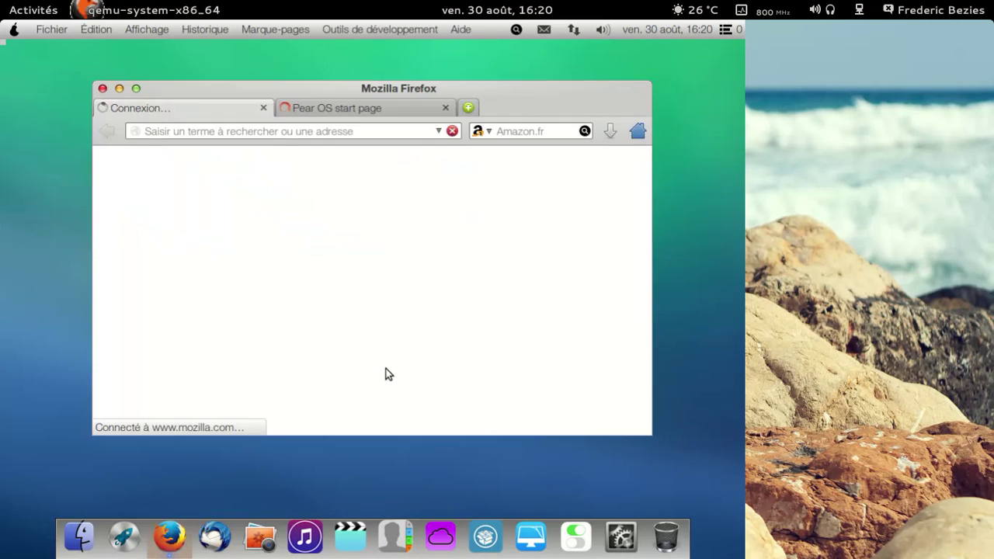
left_click(263, 108)
left_click_drag(308, 85, 294, 63)
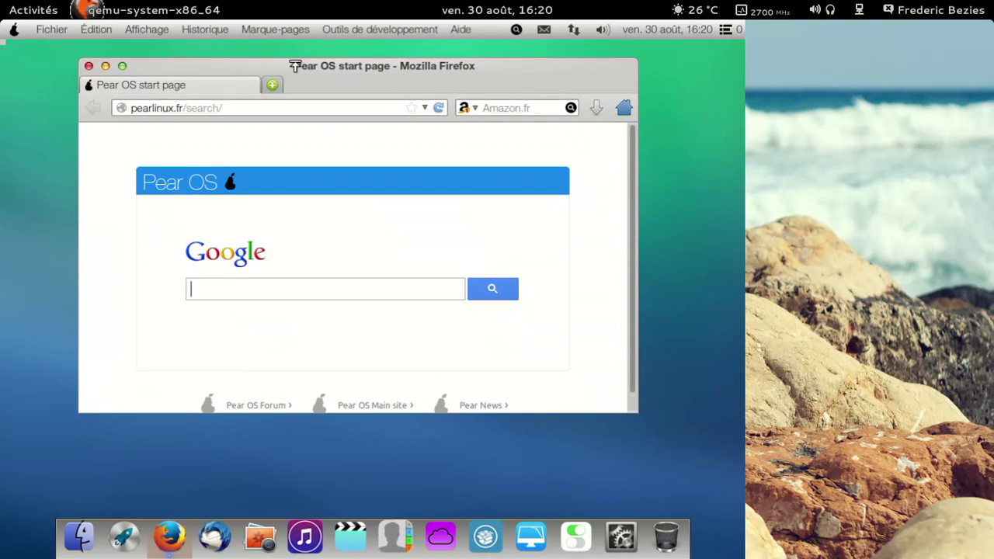
left_click_drag(628, 407, 658, 450)
Switch Firefox's search engine to Google and view the browser's About information.
left_click(495, 107)
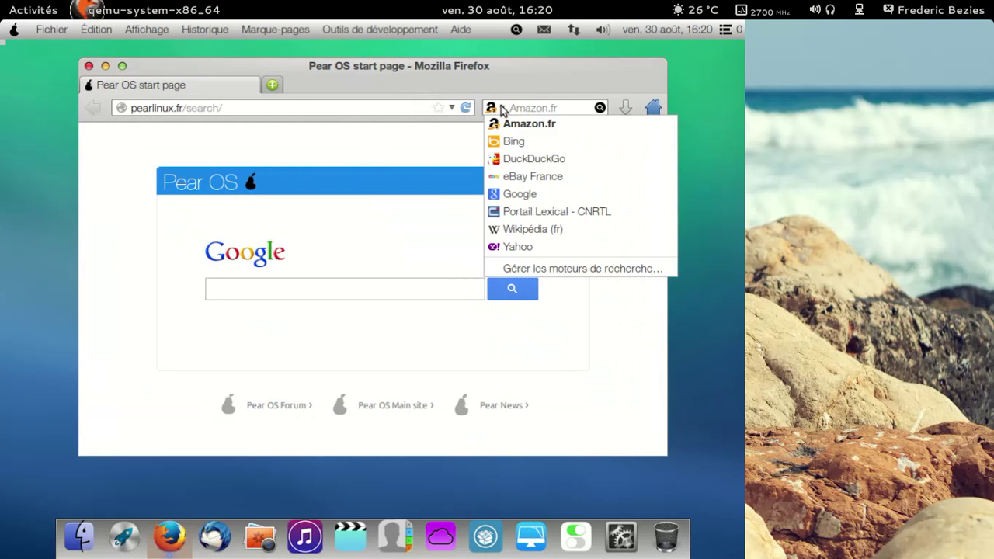
left_click(518, 194)
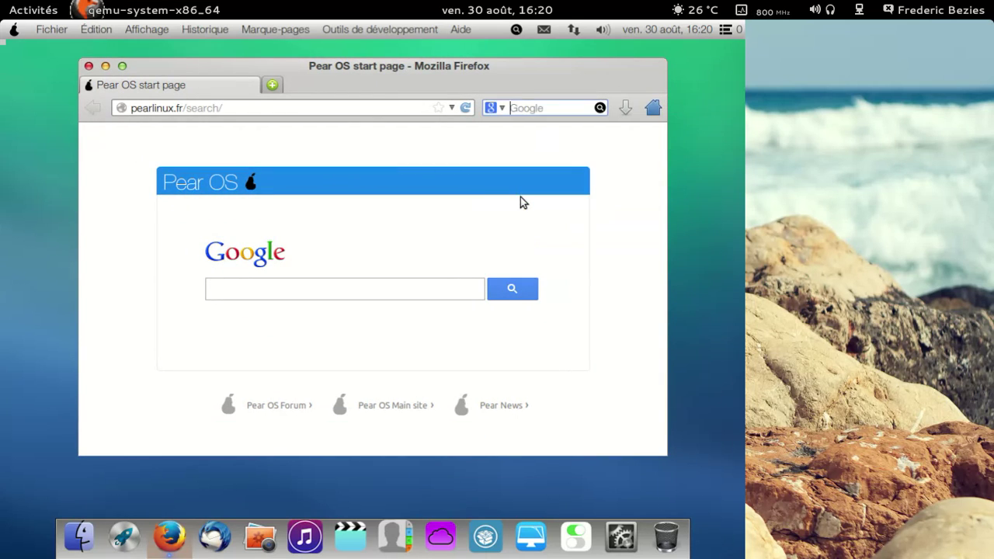
left_click(460, 29)
left_click(500, 160)
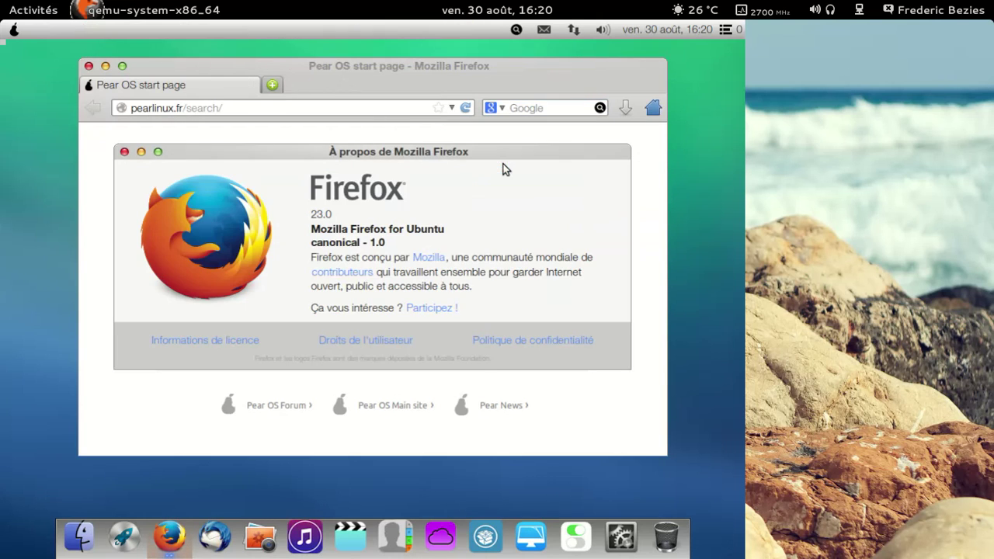
left_click(124, 152)
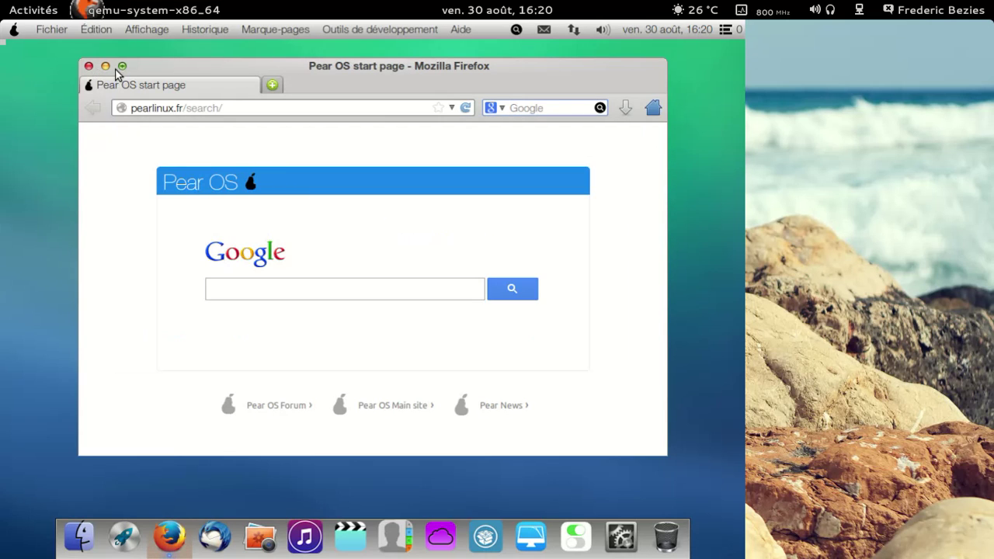
Load about:plugins in Firefox, review the installed plugins and close the browser.
left_click(251, 110)
key("ctrl+a")
type("about:plugin")
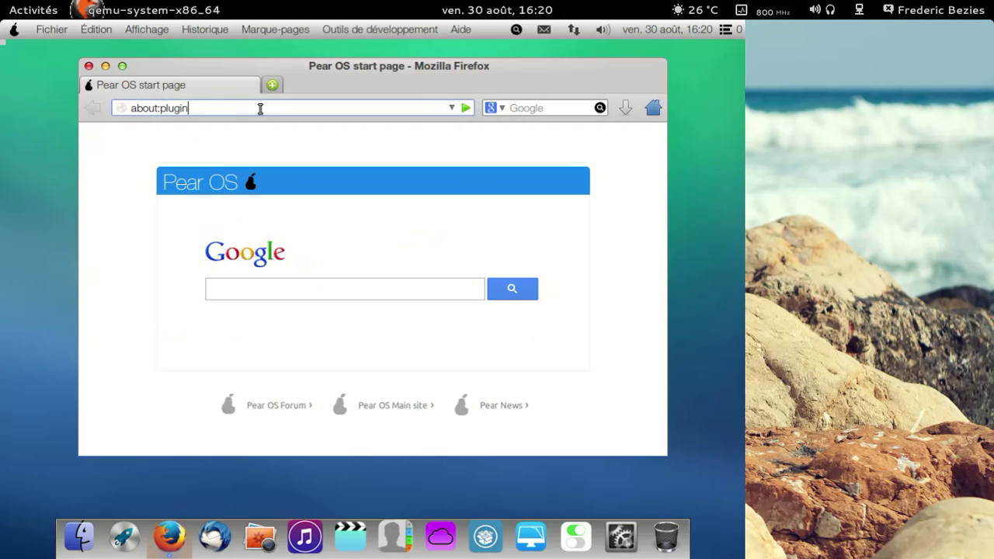
type("s")
key("Return")
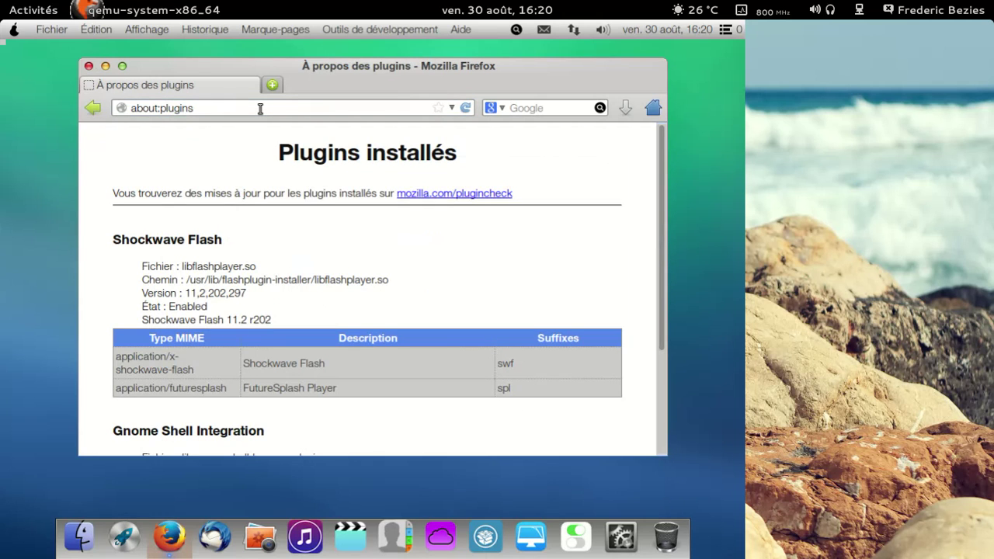
scroll(437, 248, "down", 3)
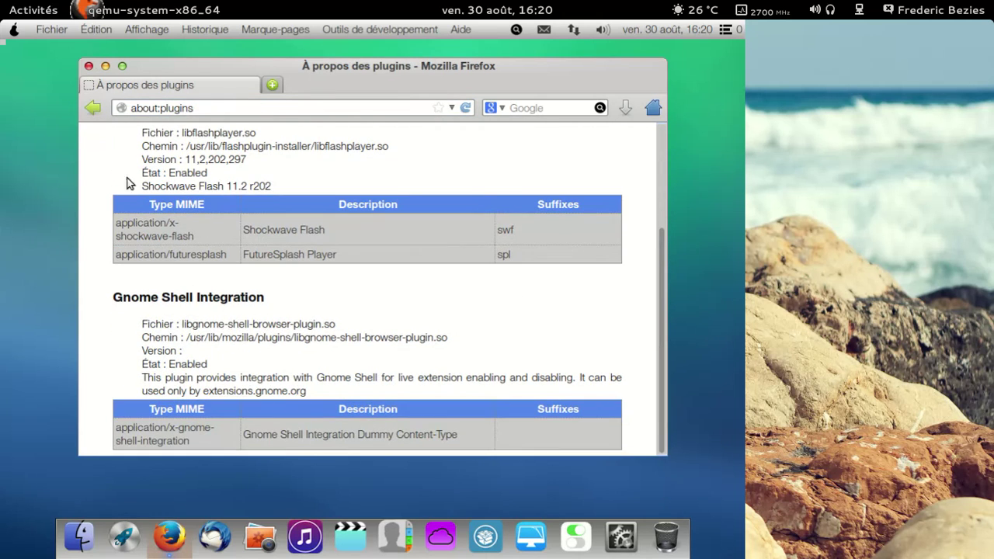
left_click(88, 66)
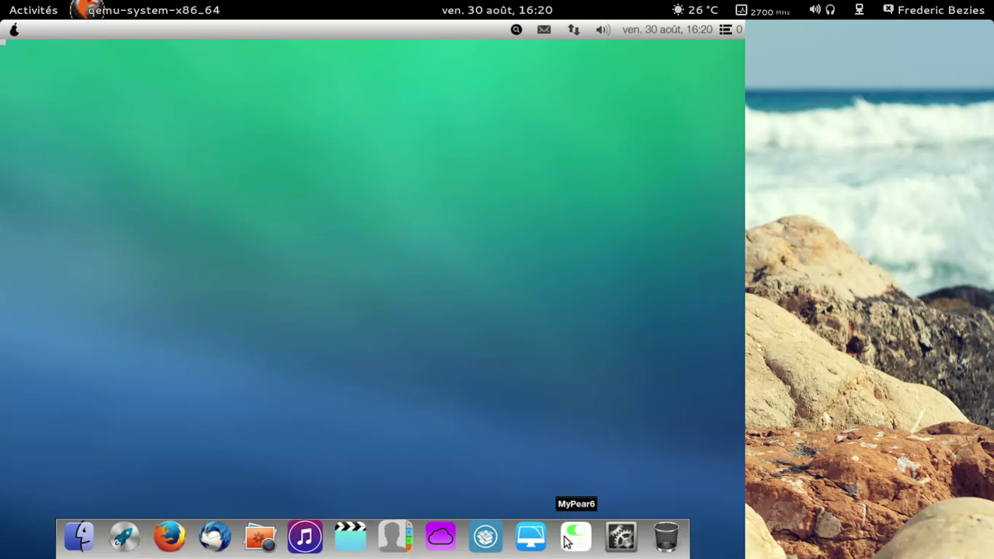
Open Pear Cloud, view its sign-in window and About dialog, and close it.
left_click(442, 541)
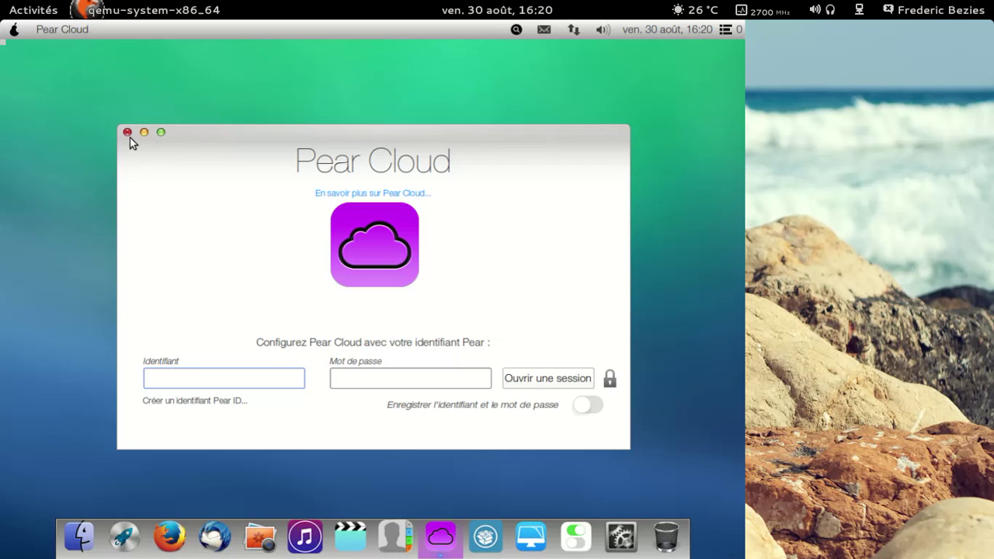
left_click(74, 35)
left_click(73, 44)
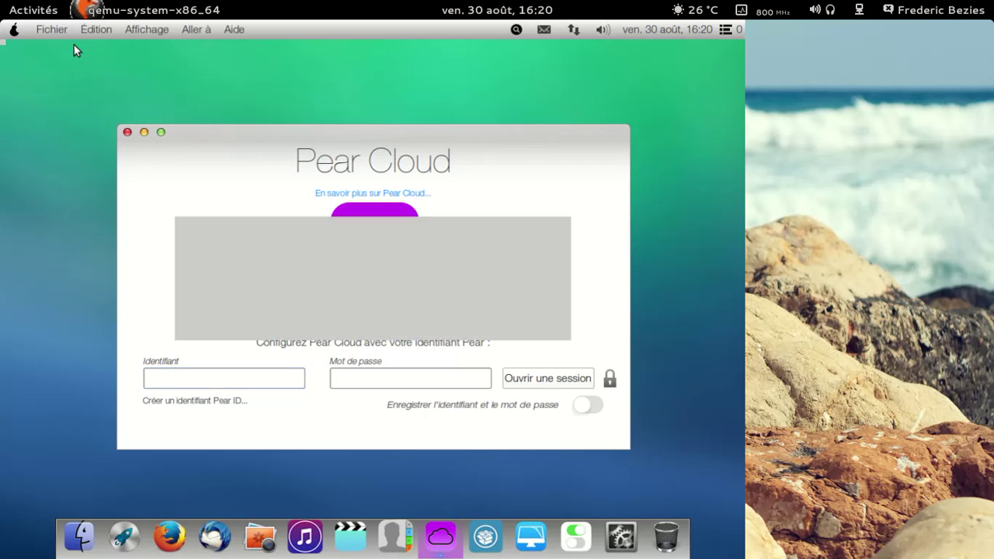
left_click(504, 328)
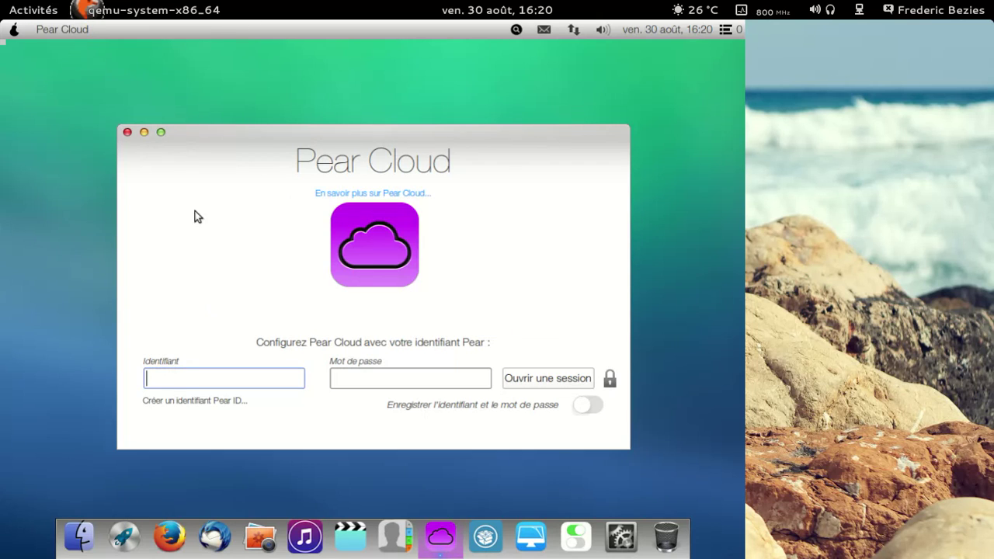
left_click(127, 132)
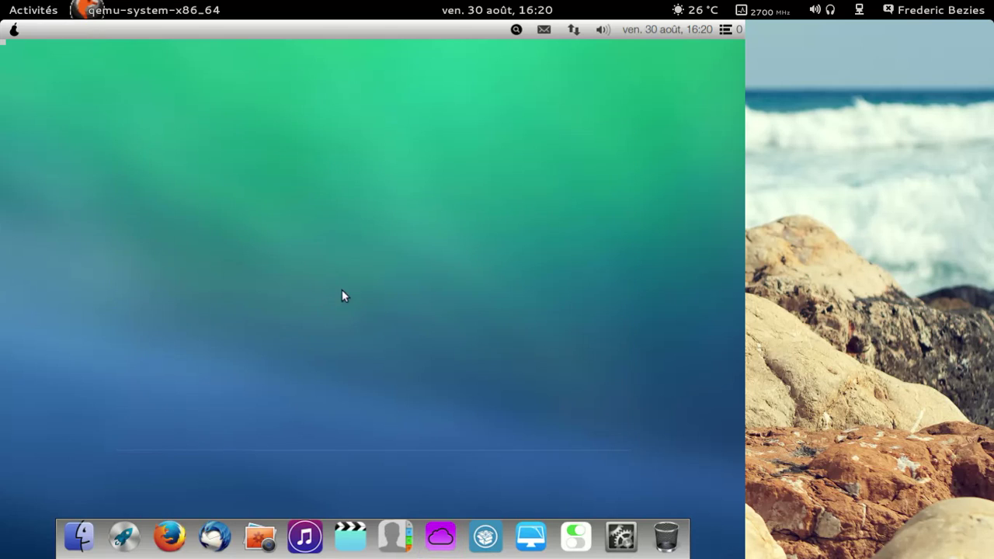
Open Pear OS Software Center from the application launcher and search for libreoffice.
left_click(515, 30)
left_click(516, 31)
left_click(129, 537)
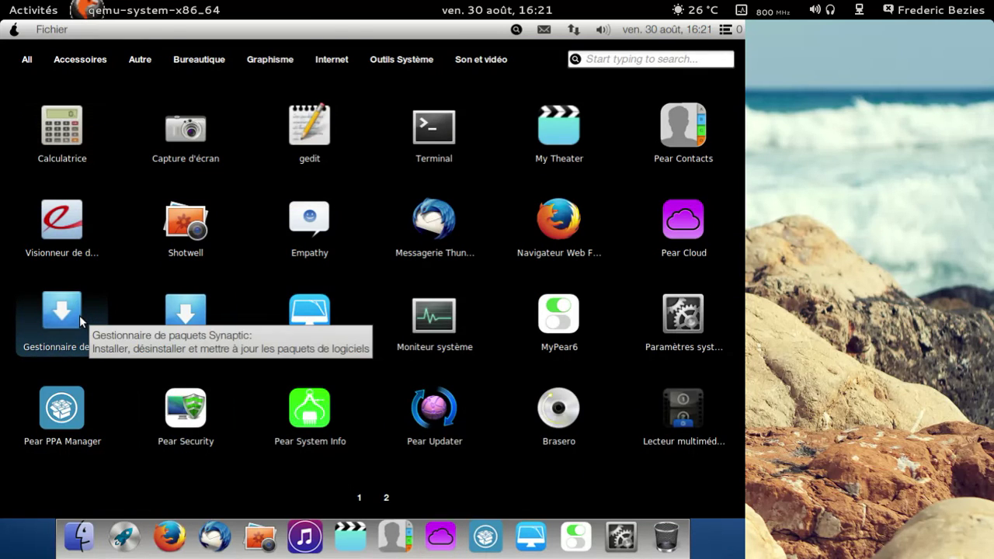
left_click(184, 319)
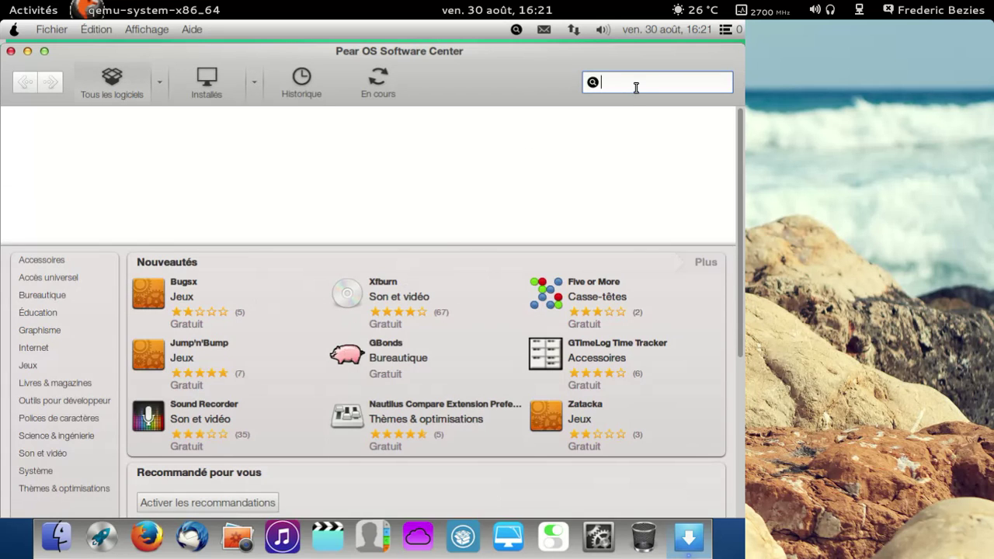
type("eoffice")
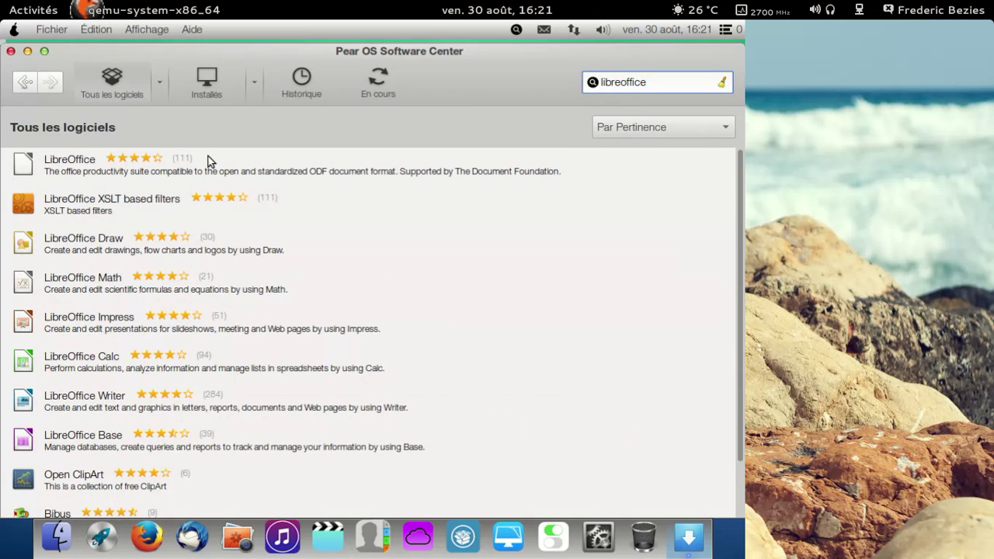
Install LibreOffice, authorize the installation with the administrator password, and open its detailed information page.
left_click(212, 161)
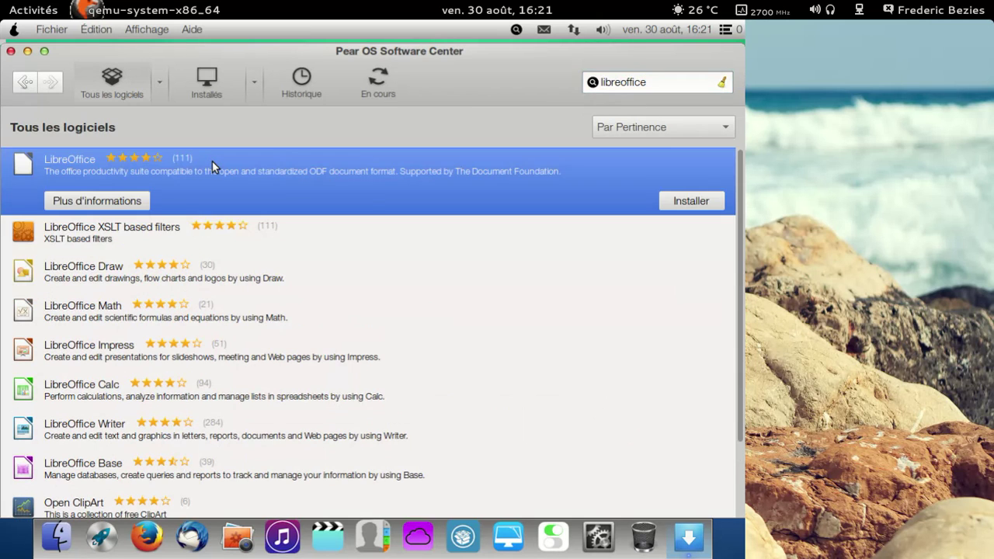
left_click(700, 202)
type("*********")
key("Return")
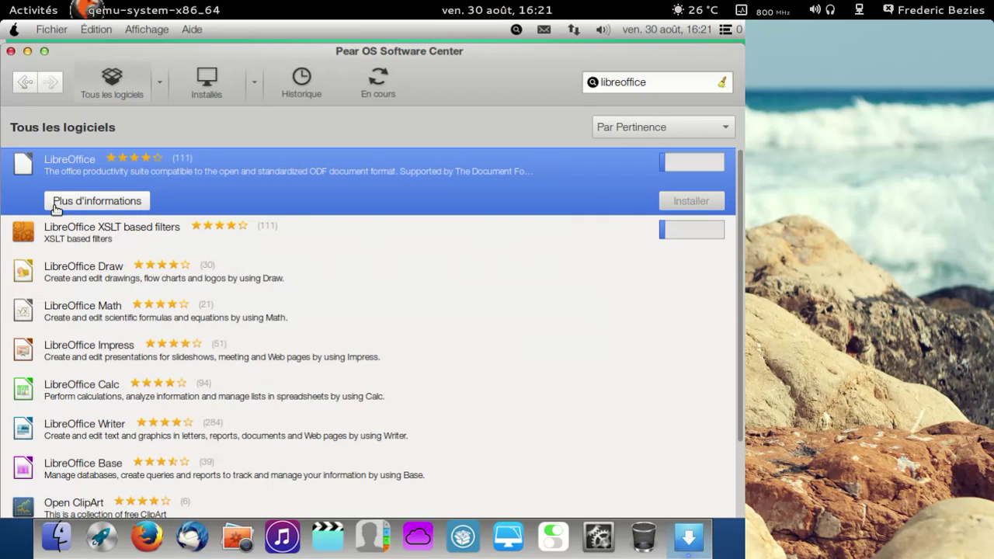
left_click(119, 201)
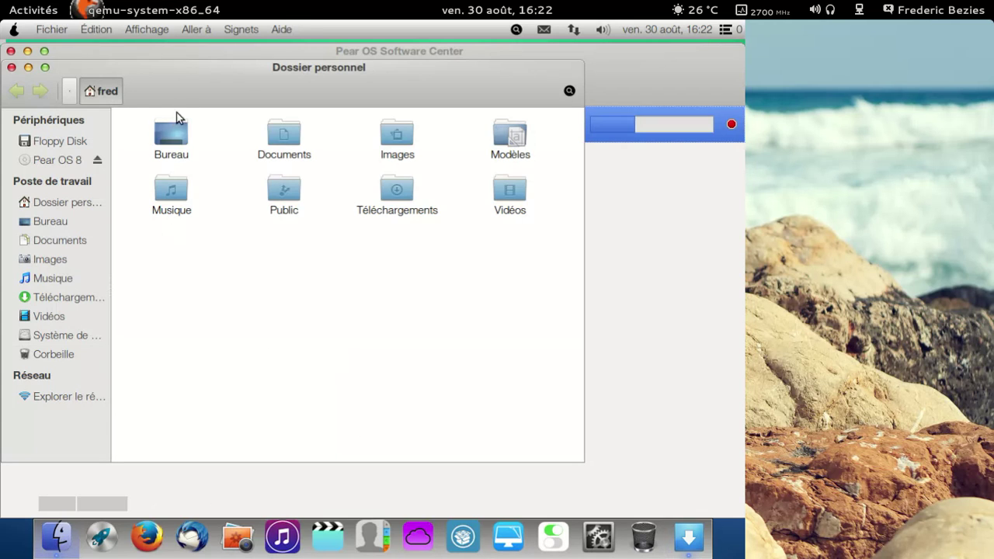
View the About information of the Nautilus file manager and close its window.
left_click(284, 32)
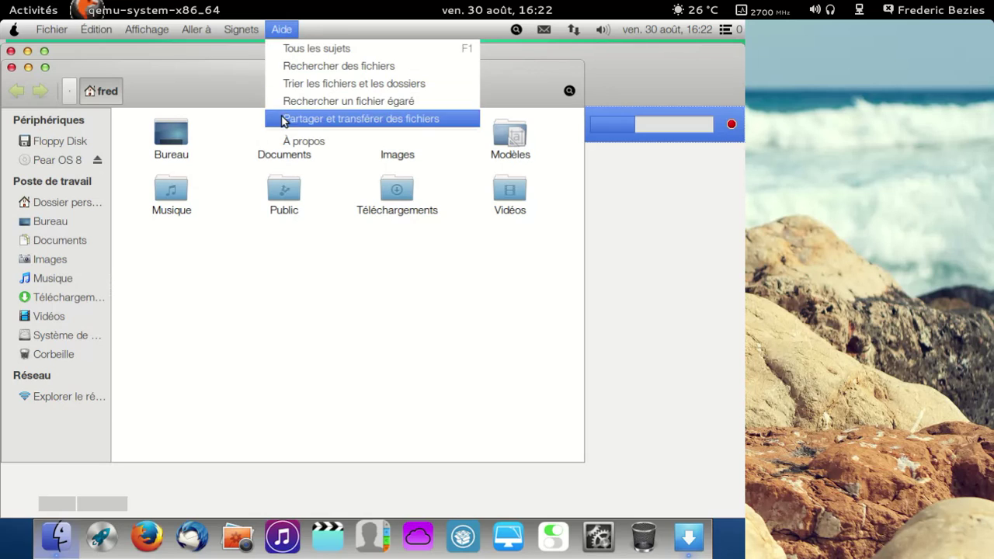
left_click(291, 142)
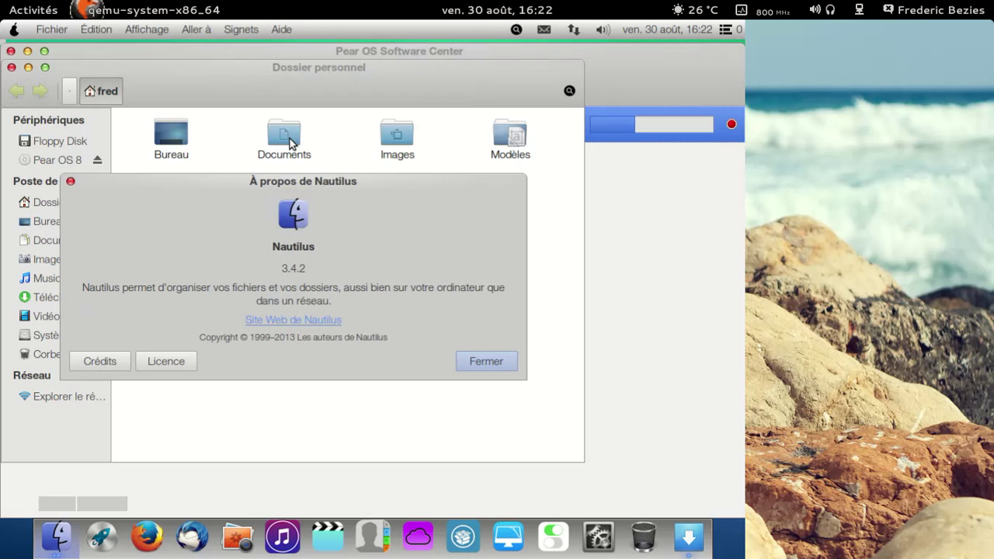
left_click(71, 182)
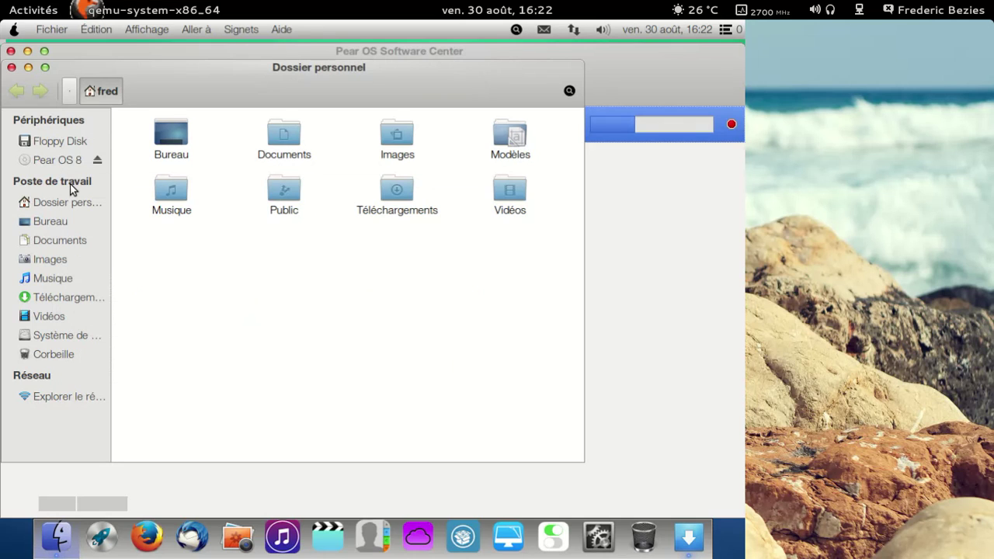
left_click(11, 69)
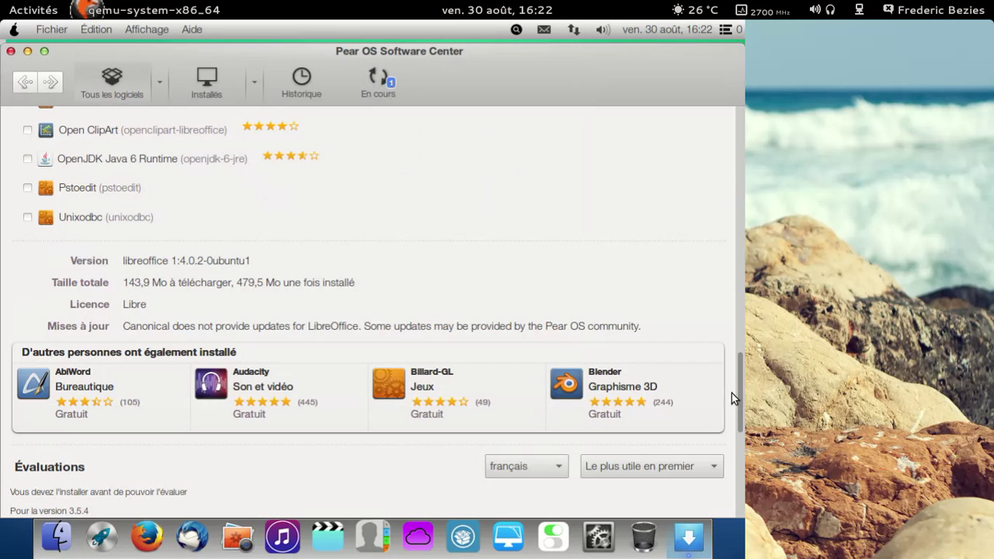
Examine the LibreOffice page's description, installation progress, optional add-ons, version and size details.
left_click_drag(732, 398, 732, 236)
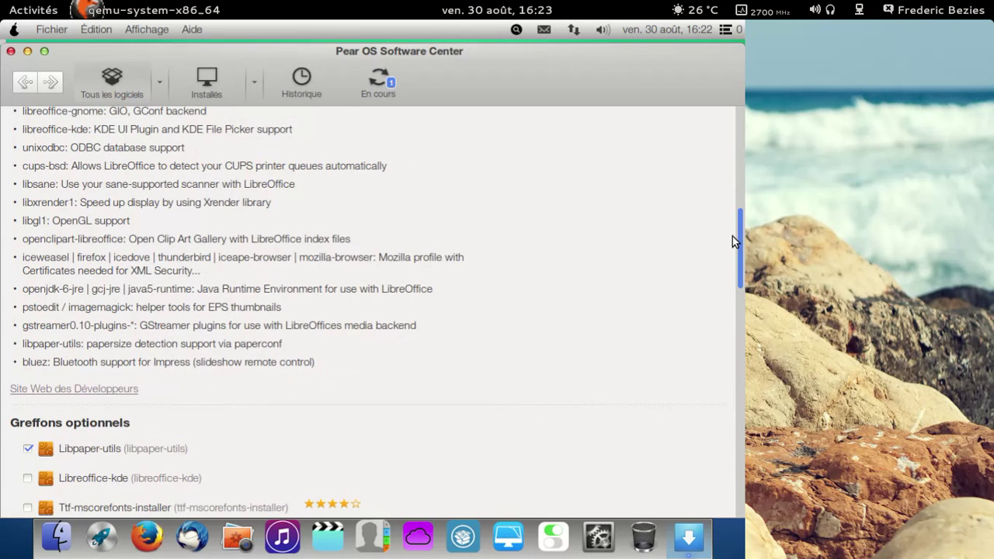
scroll(732, 236, "down", 1)
scroll(721, 254, "down", 2)
scroll(715, 279, "down", 1)
scroll(712, 284, "down", 5)
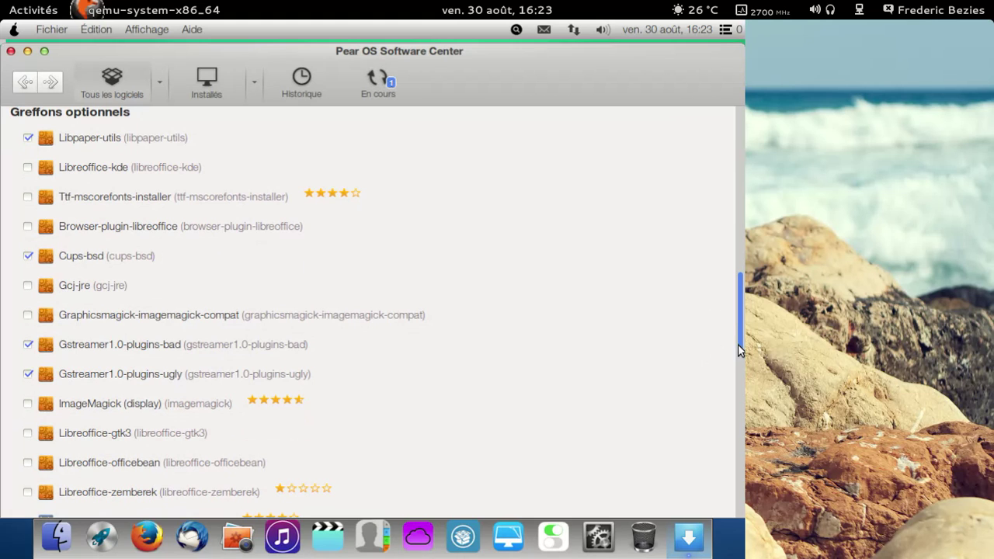
scroll(739, 354, "down", 7)
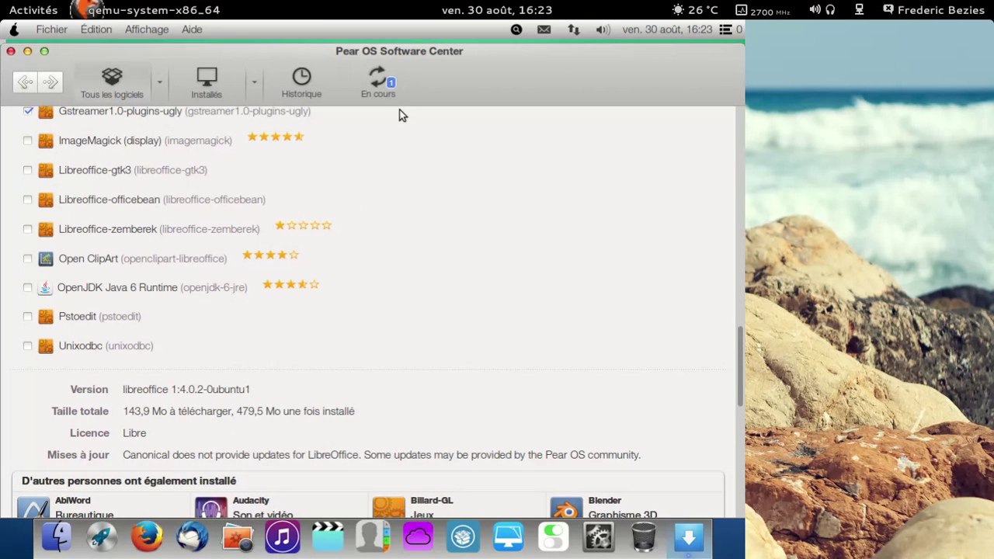
scroll(372, 162, "down", 10)
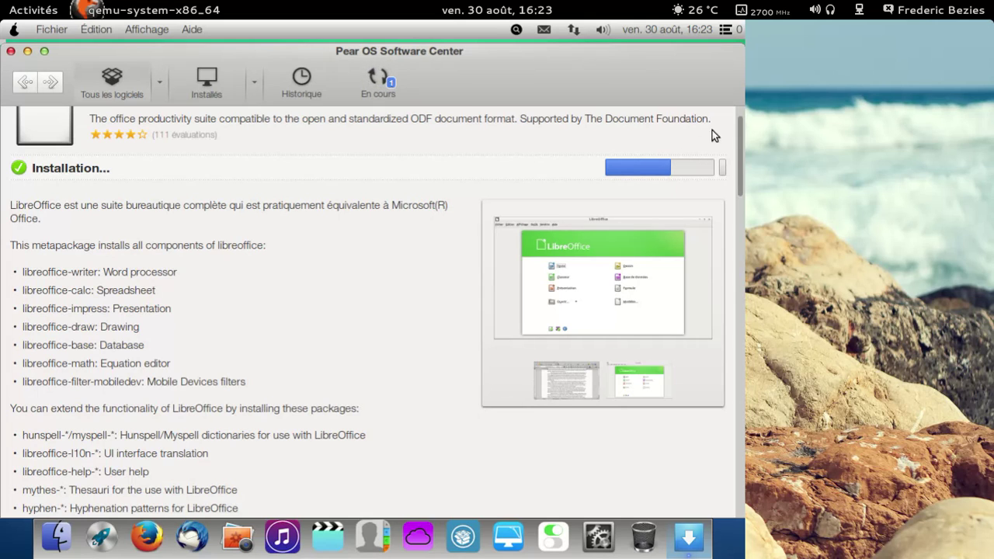
scroll(740, 127, "up", 1)
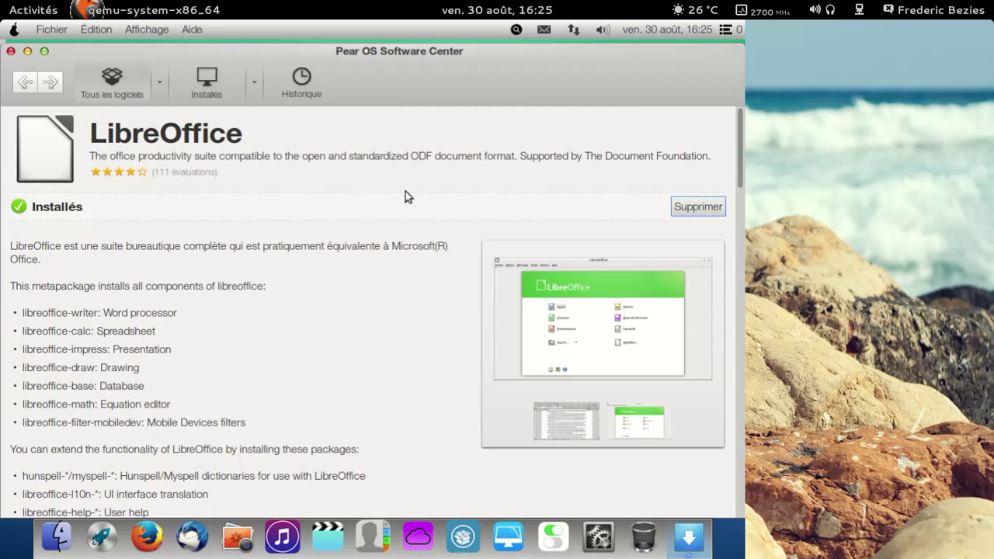
scroll(405, 191, "down", 5)
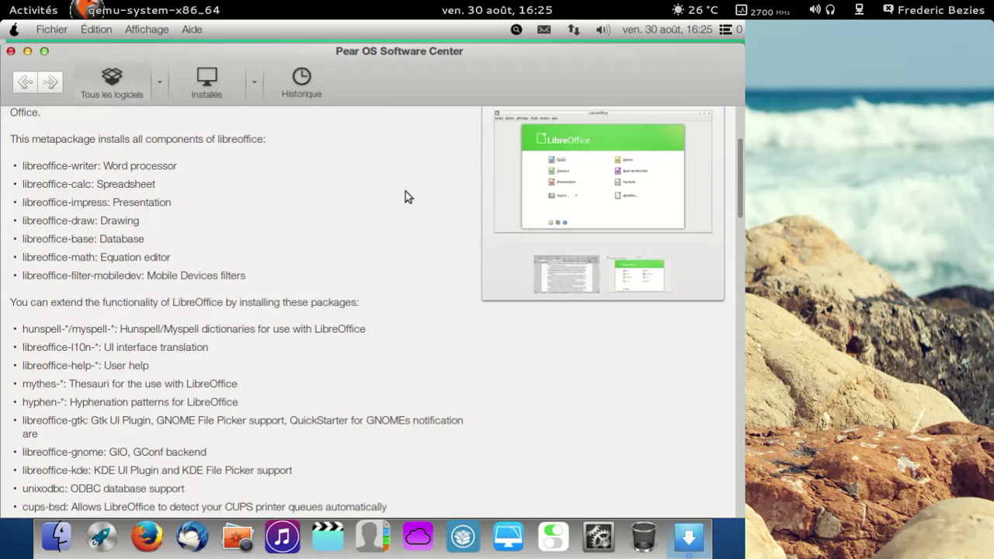
scroll(406, 191, "down", 5)
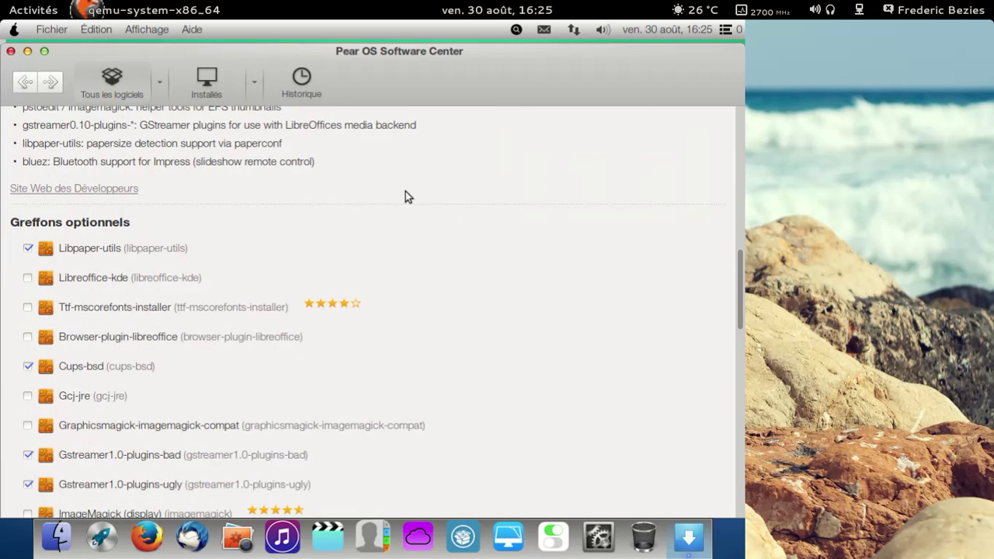
Review the remaining optional add-ons, version details and related software on the LibreOffice page, and close the Software Center.
scroll(405, 191, "down", 5)
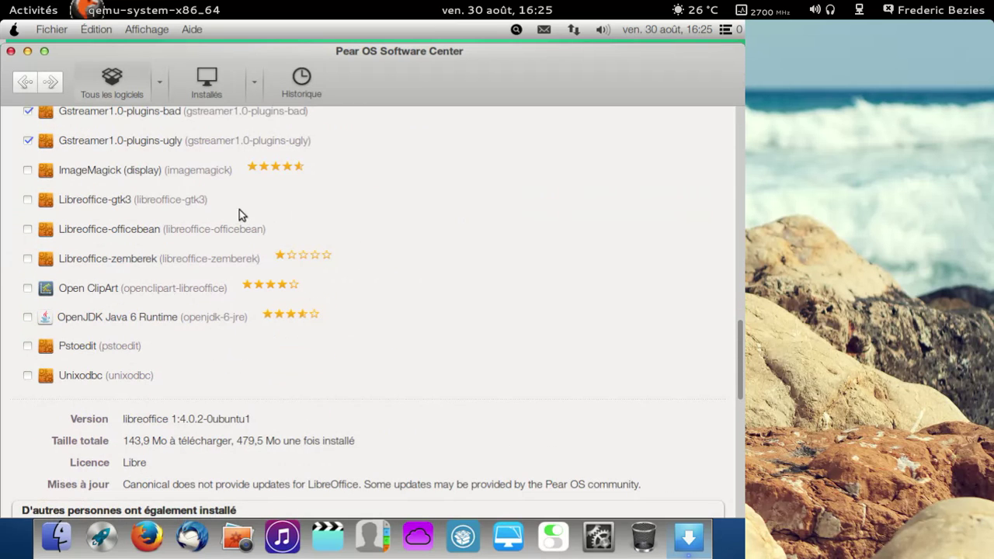
scroll(489, 227, "down", 3)
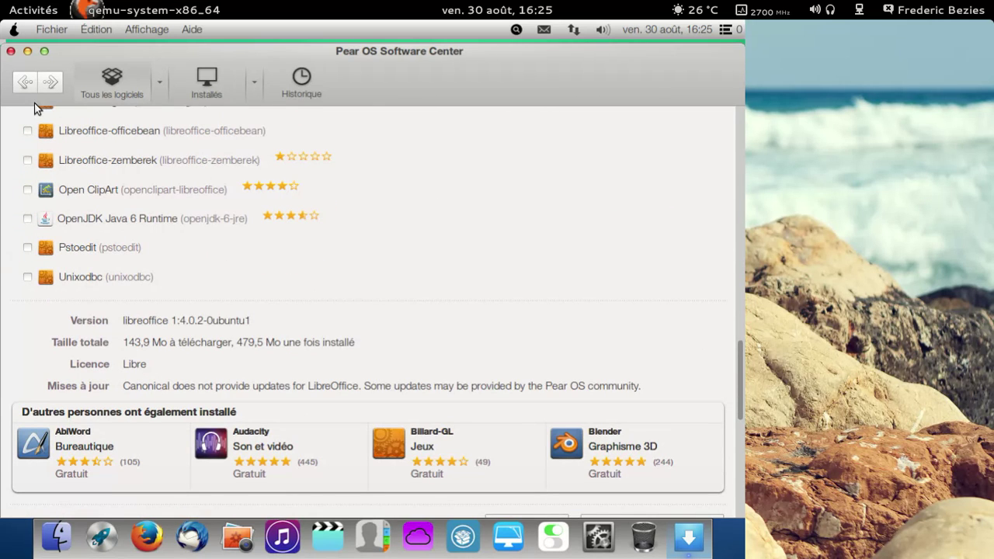
left_click(11, 52)
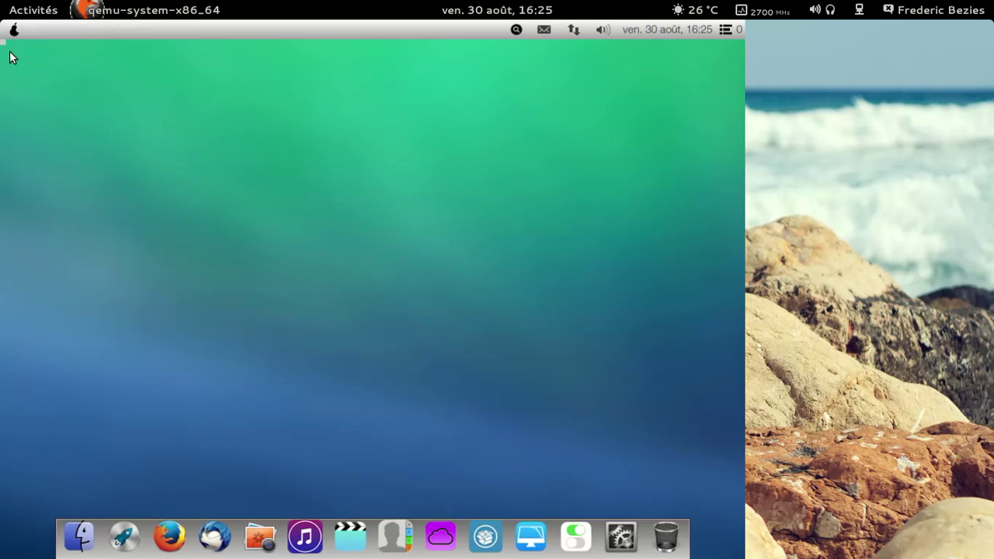
Launch LibreOffice Writer from the application launcher and reposition its window slightly on the desktop.
left_click(124, 538)
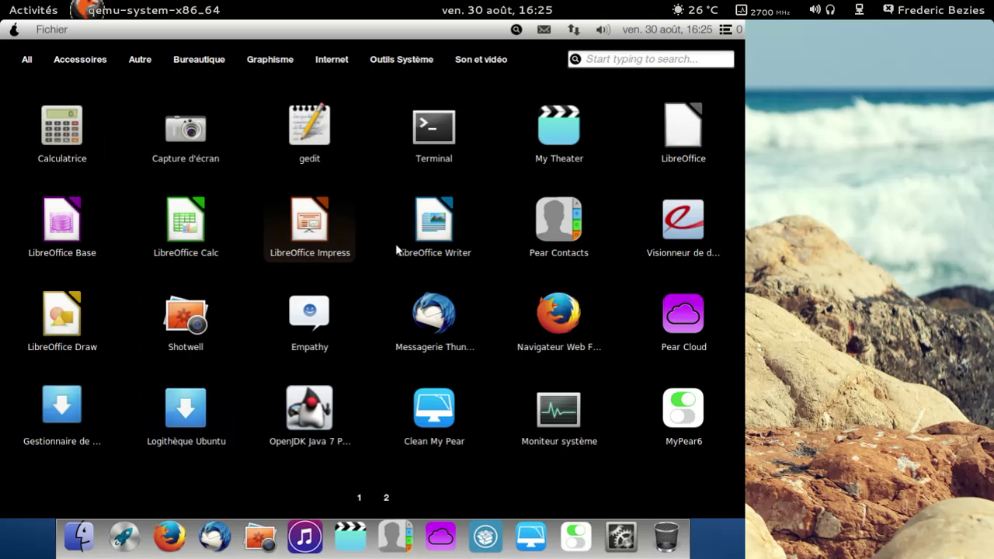
left_click(436, 239)
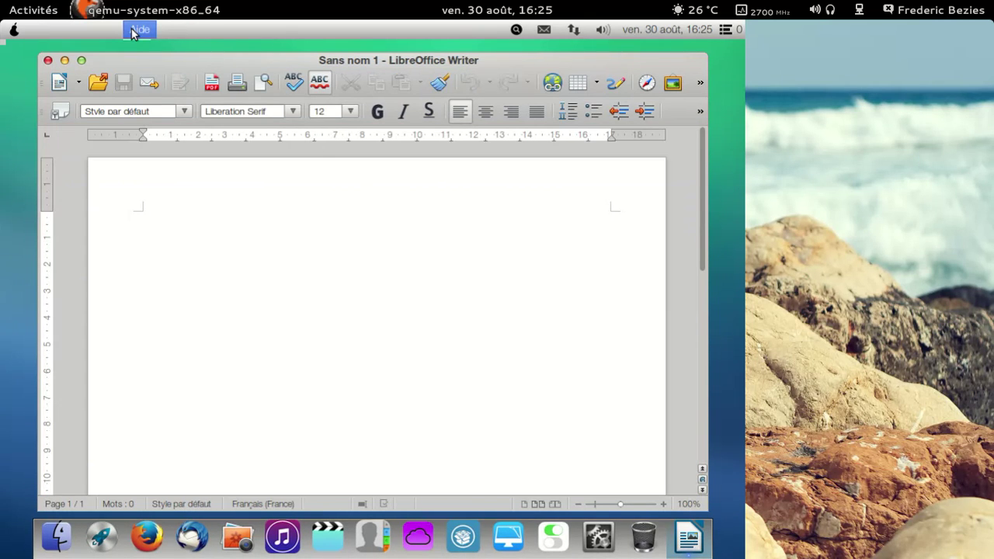
left_click_drag(237, 67, 220, 62)
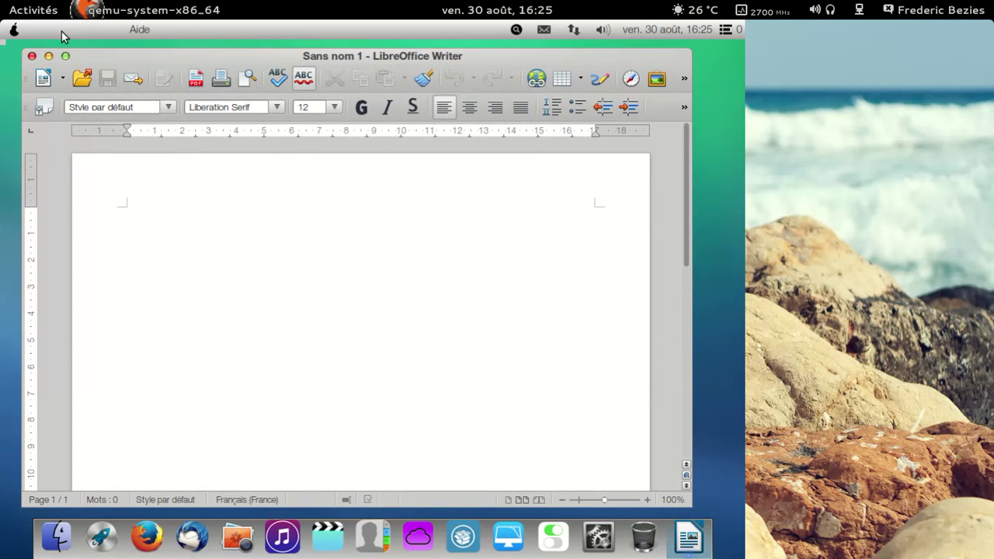
Look through LibreOffice Writer's tools and editing commands in the global menu bar, and close the Writer window.
left_click(137, 30)
mouse_move(81, 30)
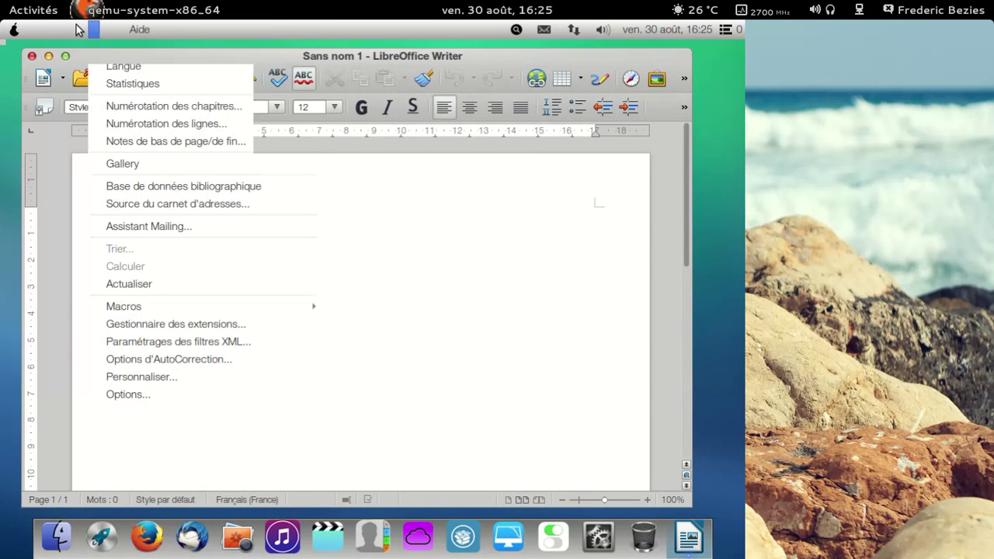
mouse_move(21, 33)
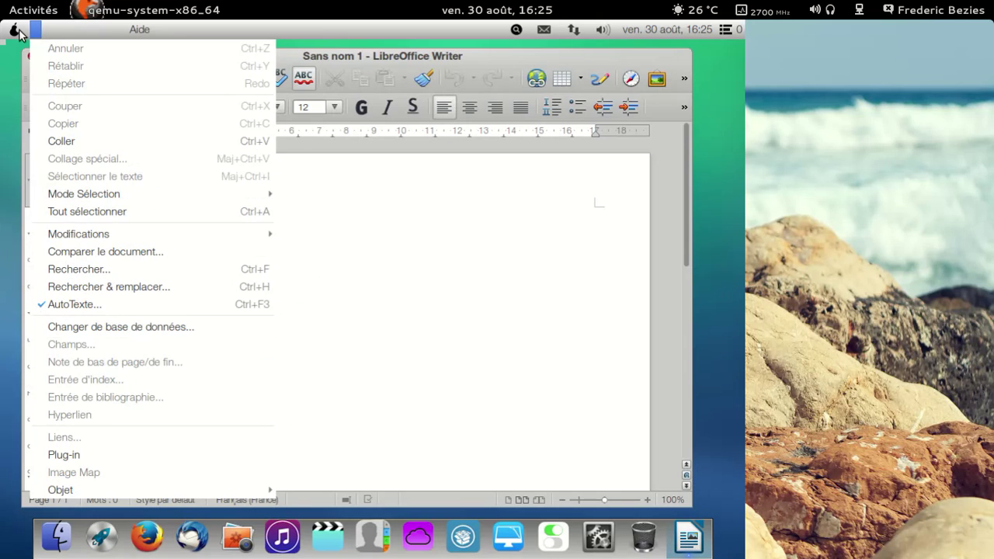
left_click(33, 33)
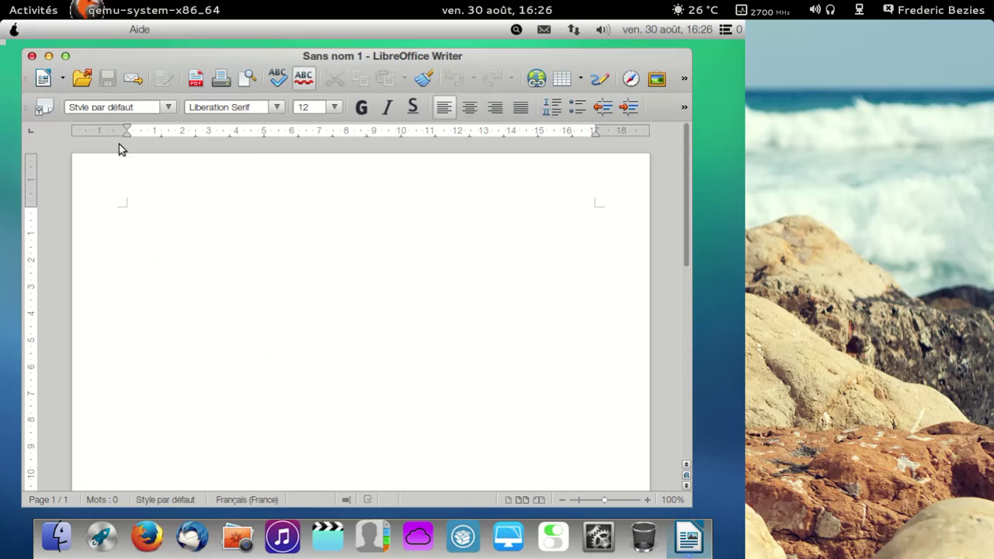
left_click(32, 57)
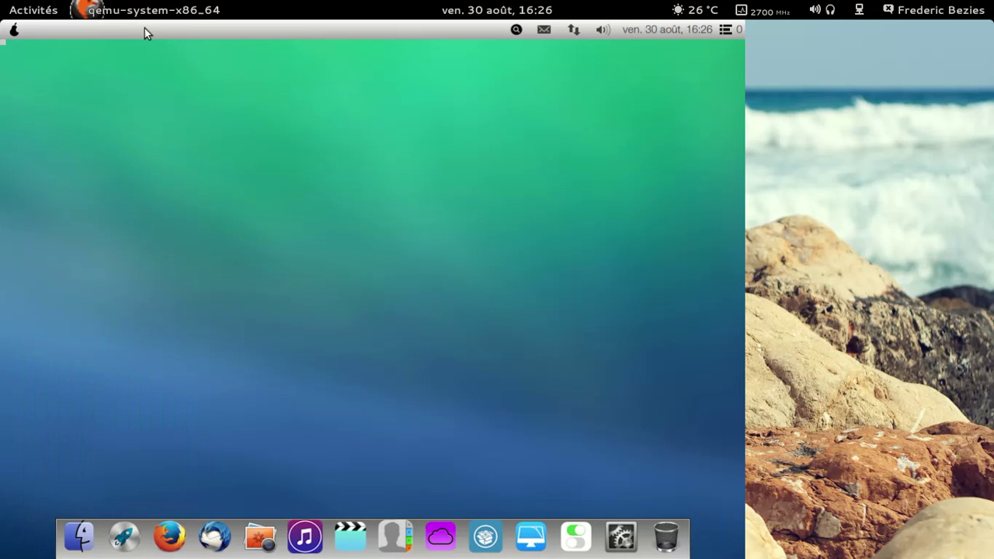
Launch LibreOffice Calc from the application launcher, view its tools commands, and close the window.
left_click(115, 547)
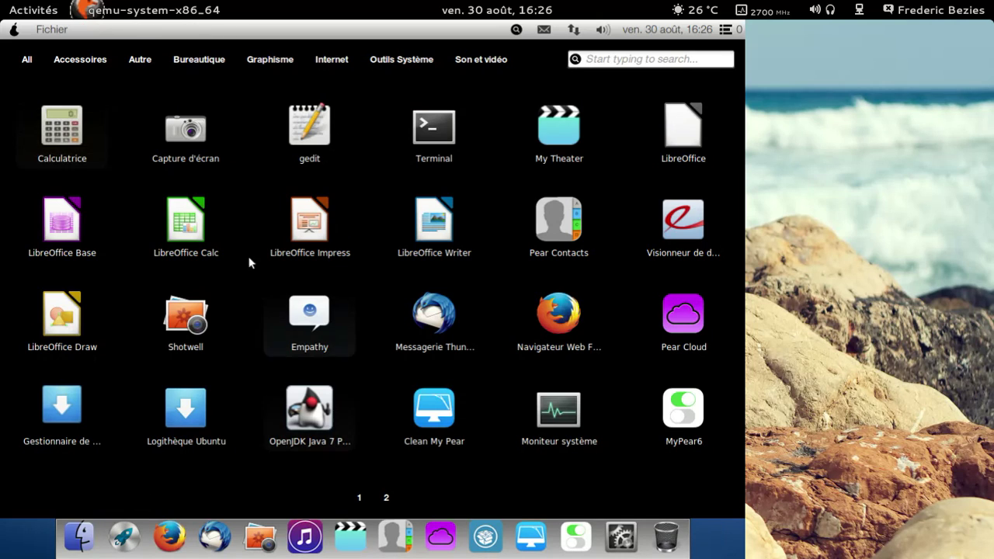
left_click(212, 237)
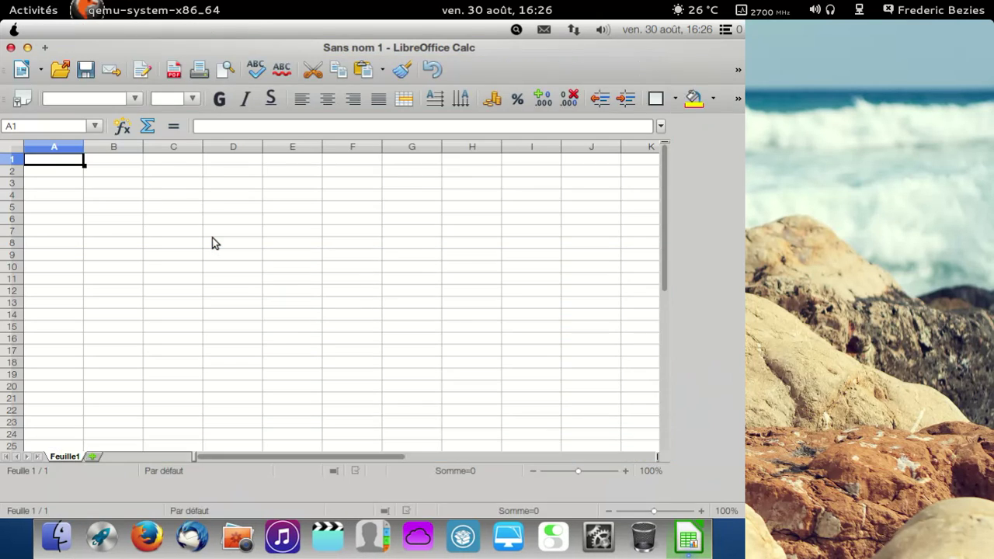
left_click(92, 33)
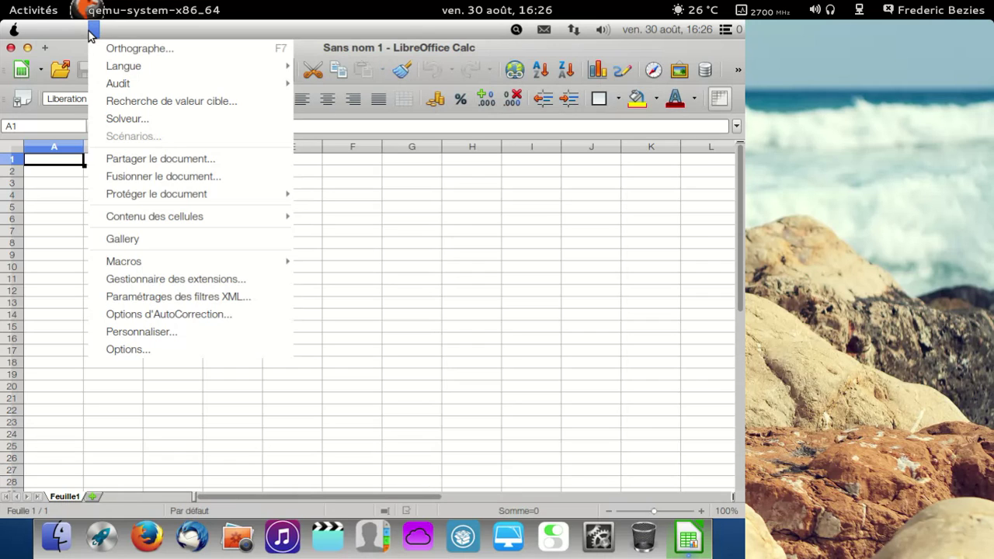
left_click(92, 32)
left_click(10, 48)
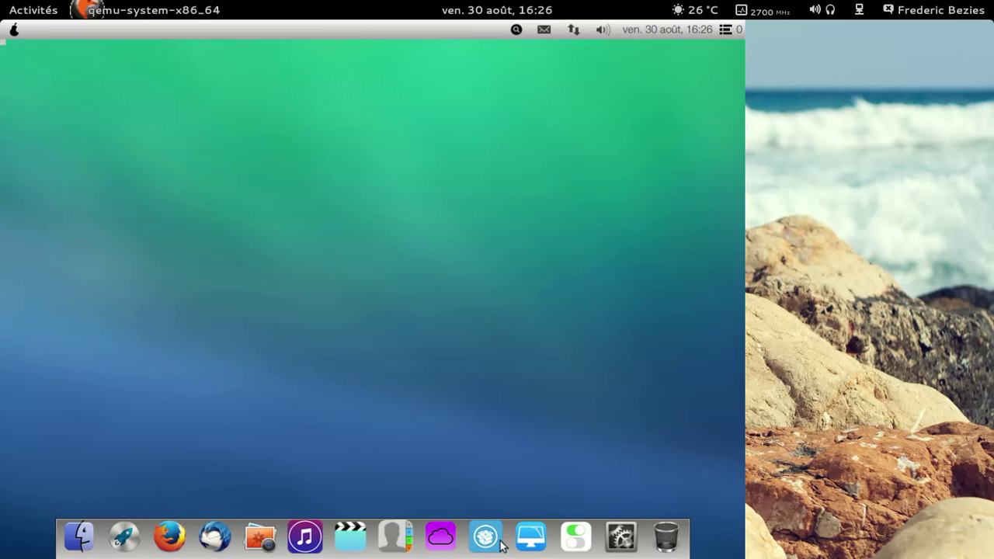
Open the personal folder in the file manager and close its window.
left_click(92, 545)
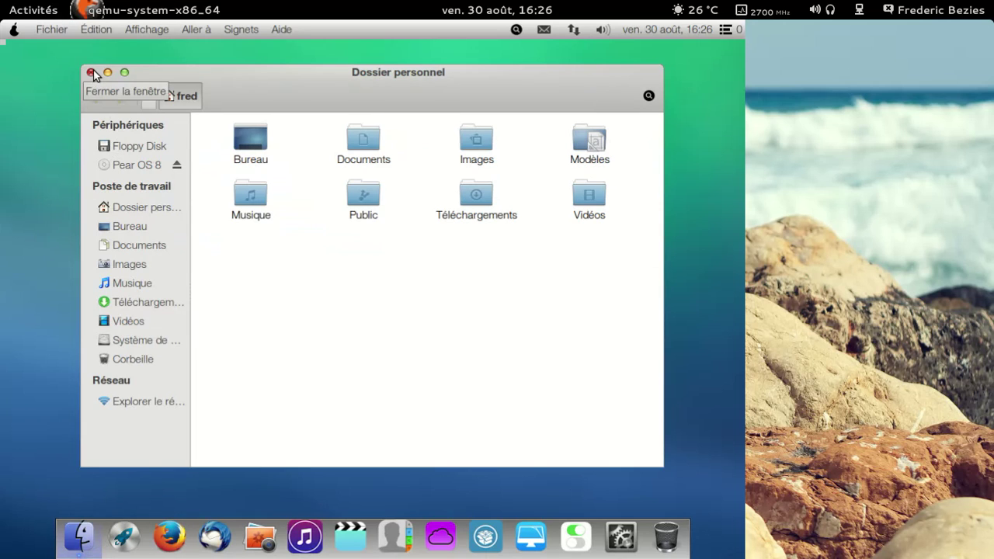
left_click(91, 72)
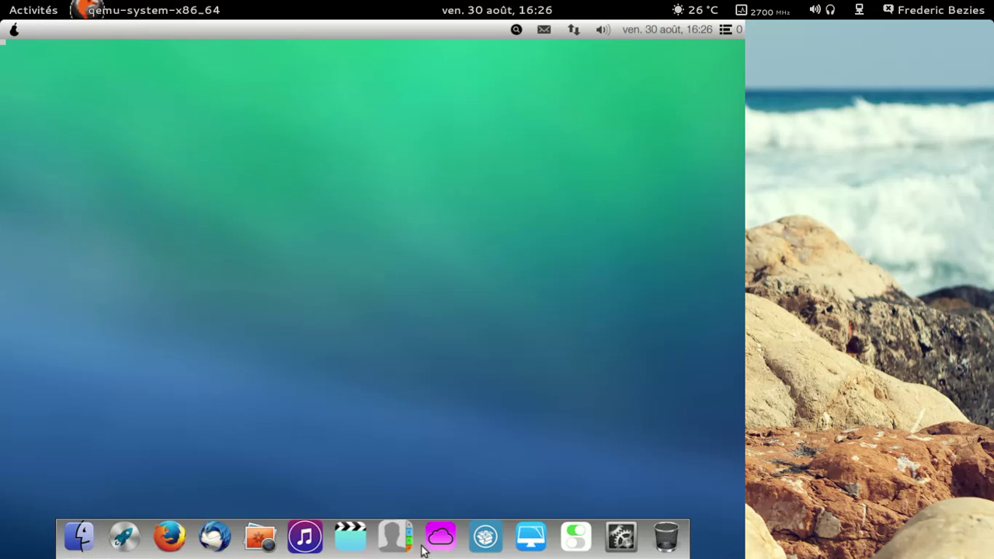
Open Pear Updater from the second page of the application launcher, check for available updates, and quit it.
left_click(122, 543)
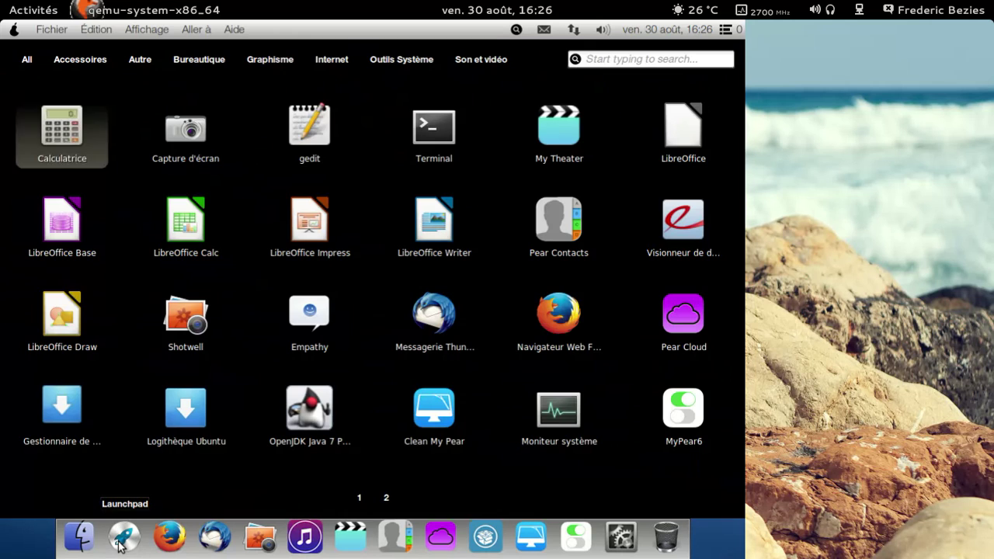
left_click(386, 499)
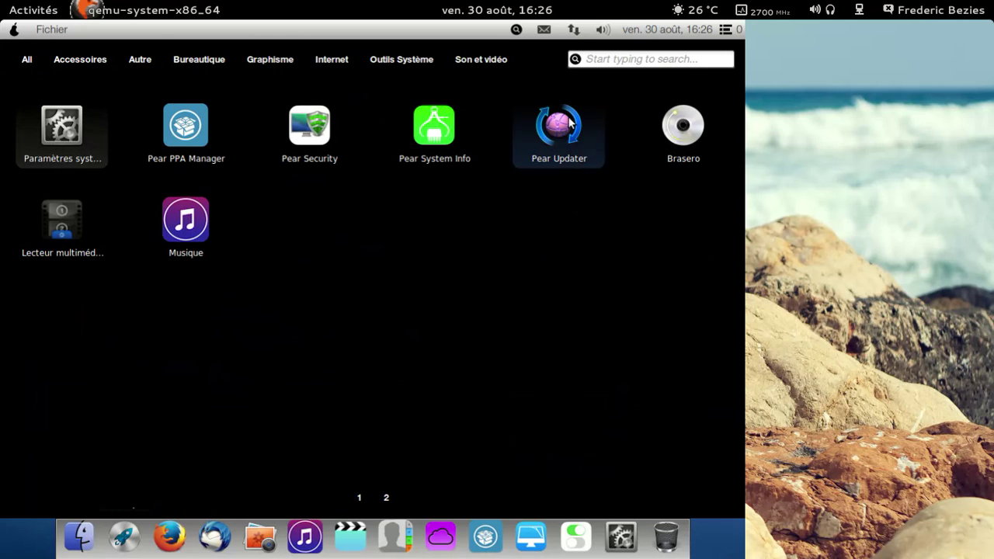
left_click(564, 125)
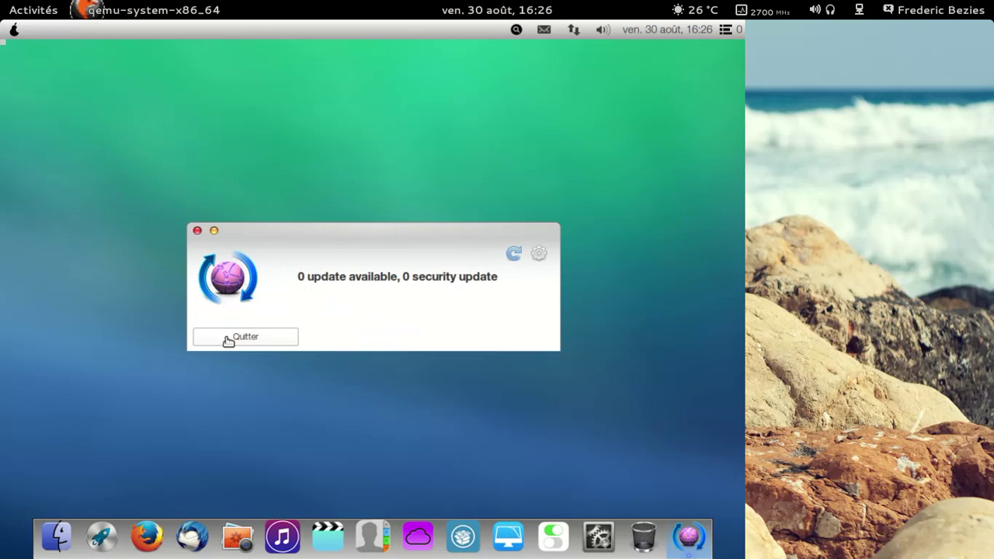
left_click(239, 337)
Shut down the Pear OS virtual machine and confirm quitting all programs.
left_click(13, 31)
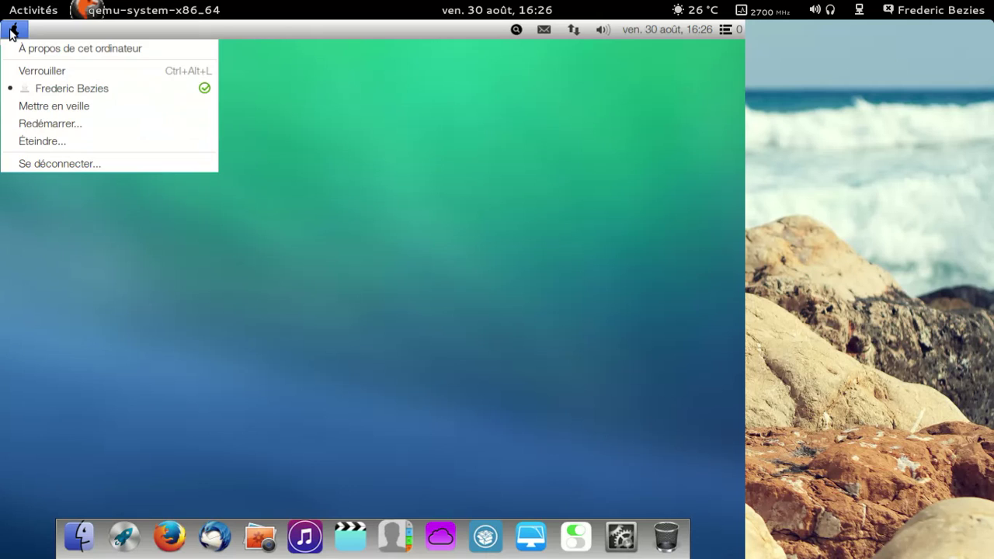
left_click(37, 141)
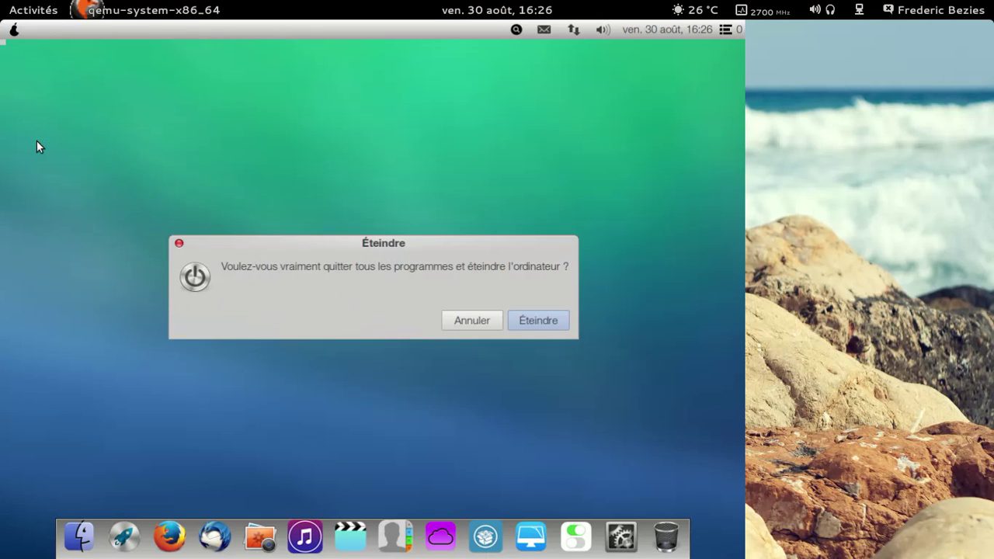
left_click(534, 323)
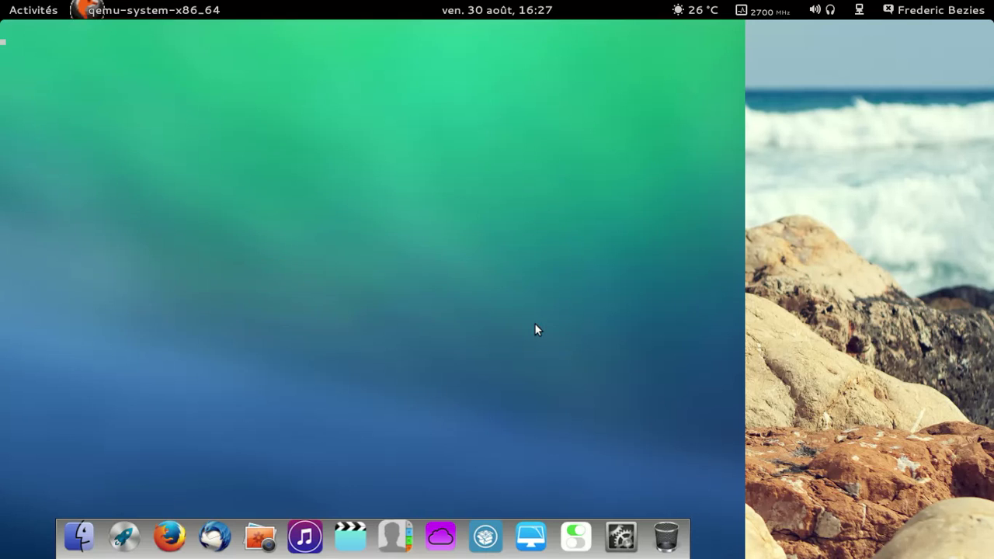